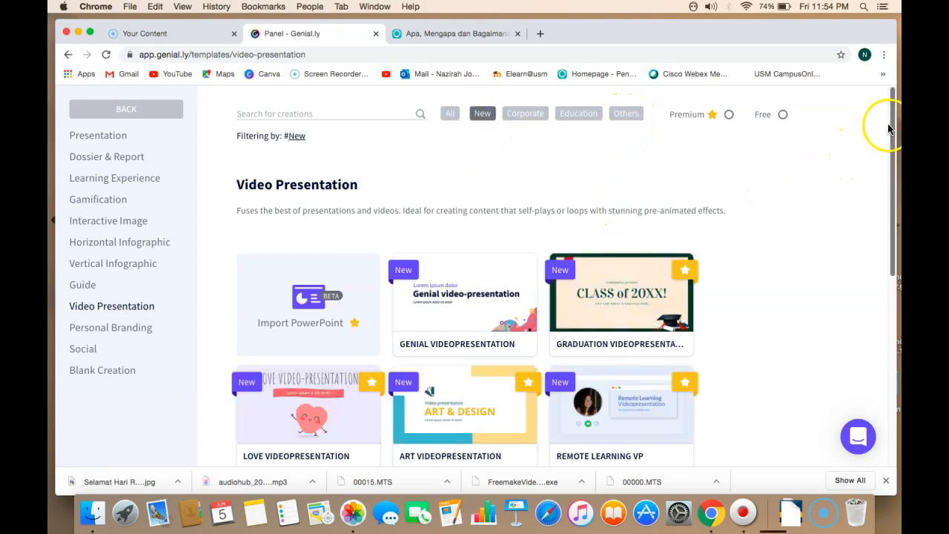
# - Play the preview of the Genial Videopresentation template and close it
pyautogui.moveTo(893, 126)
pyautogui.mouseDown()
pyautogui.moveTo(893, 252)
pyautogui.moveTo(897, 128)
pyautogui.mouseUp()
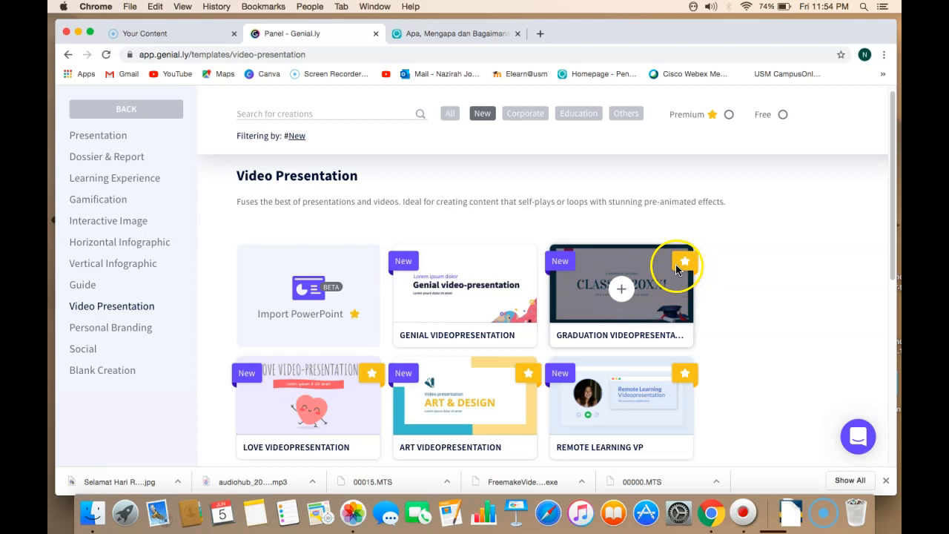
pyautogui.moveTo(892, 146)
pyautogui.mouseDown()
pyautogui.moveTo(894, 275)
pyautogui.moveTo(894, 149)
pyautogui.mouseUp()
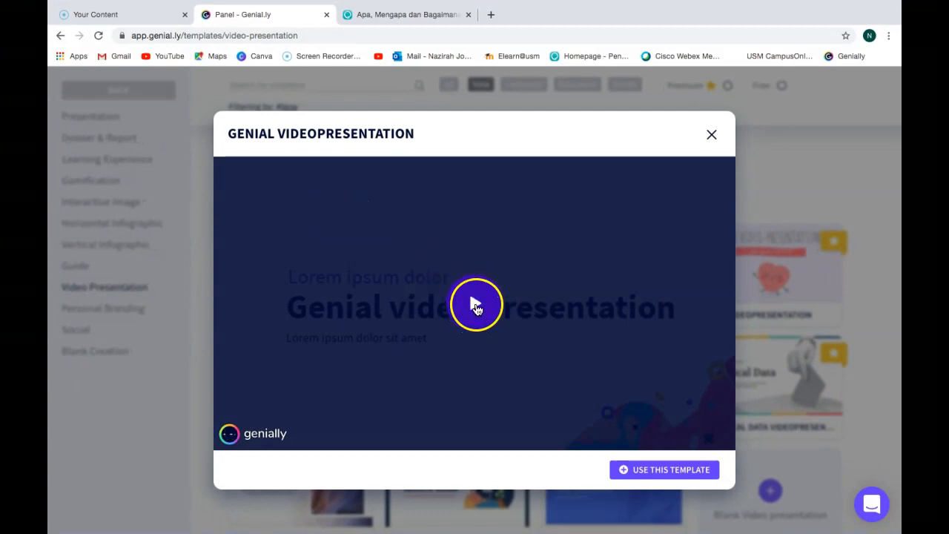
pyautogui.click(476, 307)
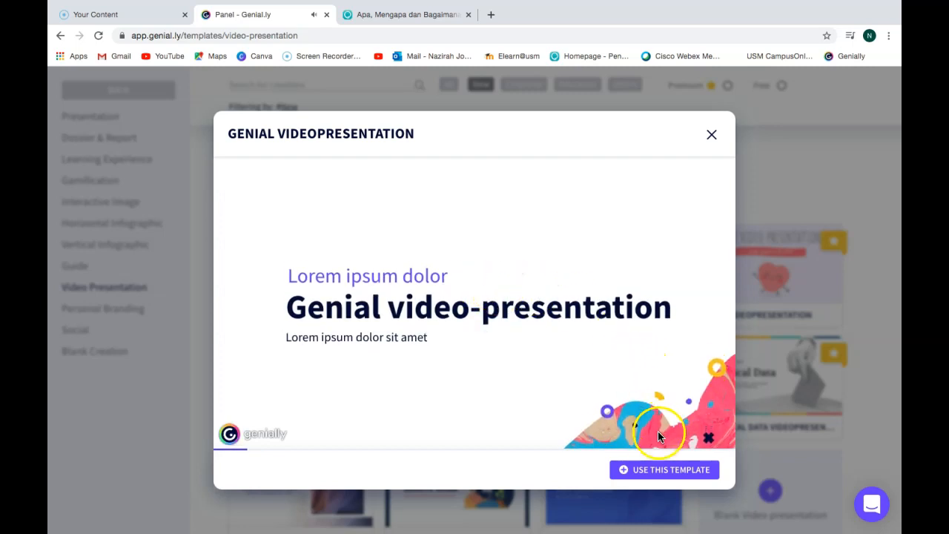
pyautogui.moveTo(630, 443)
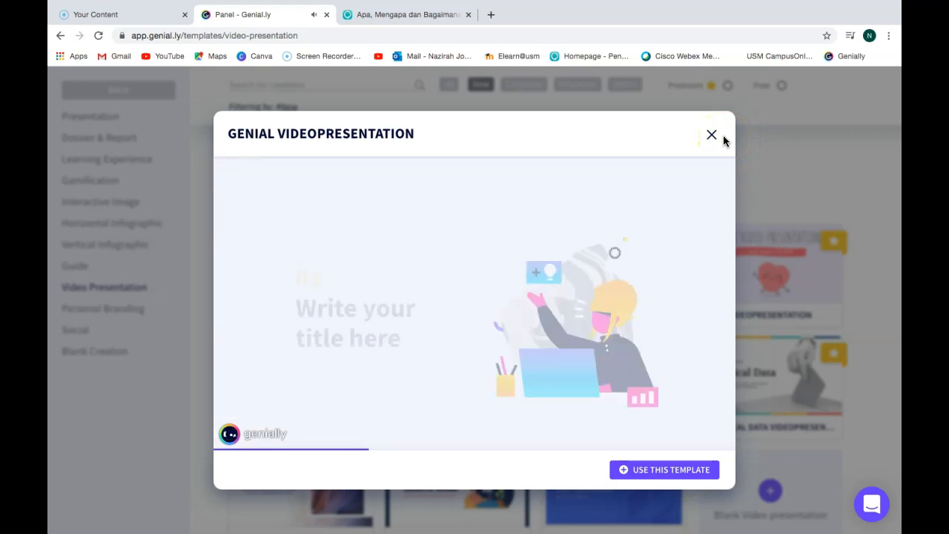
pyautogui.click(711, 136)
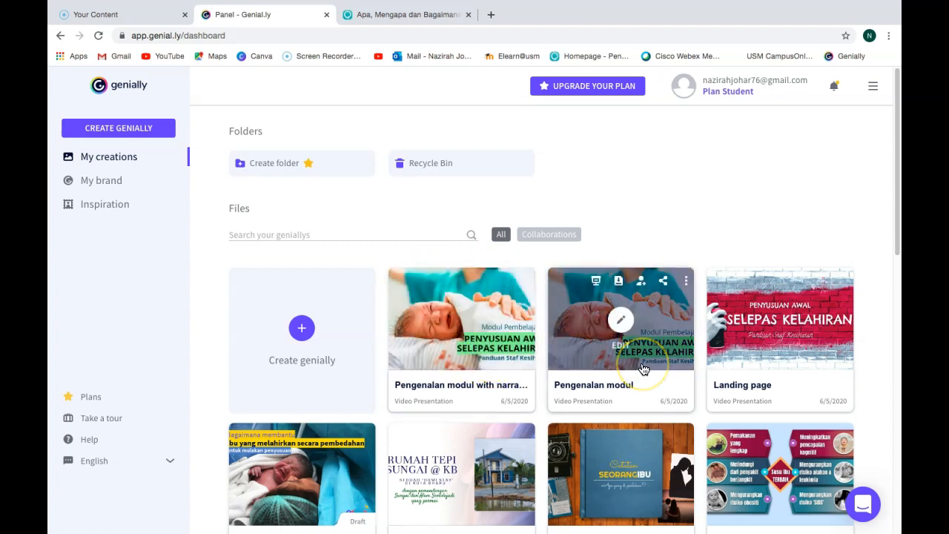
# - Check the available file options of the "Pengenalan modul" creation and open it for editing
pyautogui.click(686, 283)
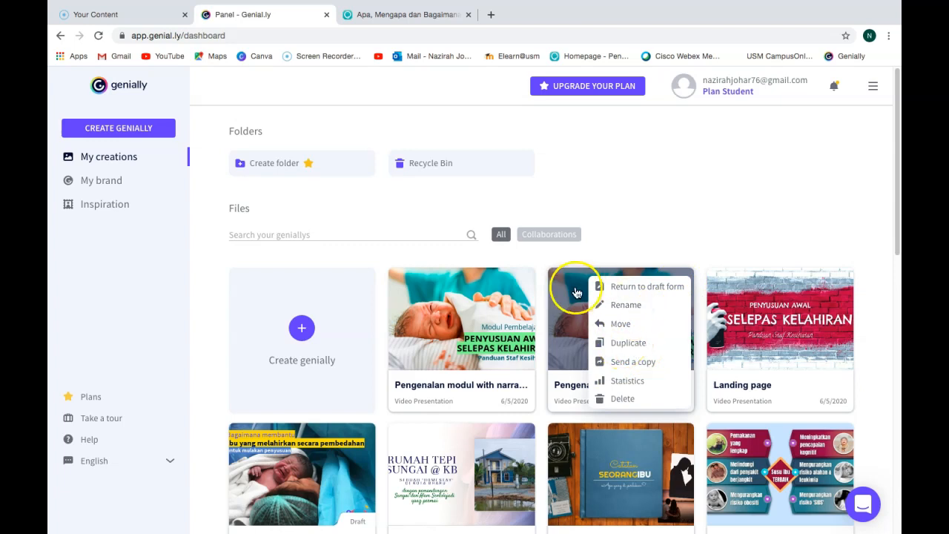
pyautogui.moveTo(464, 301)
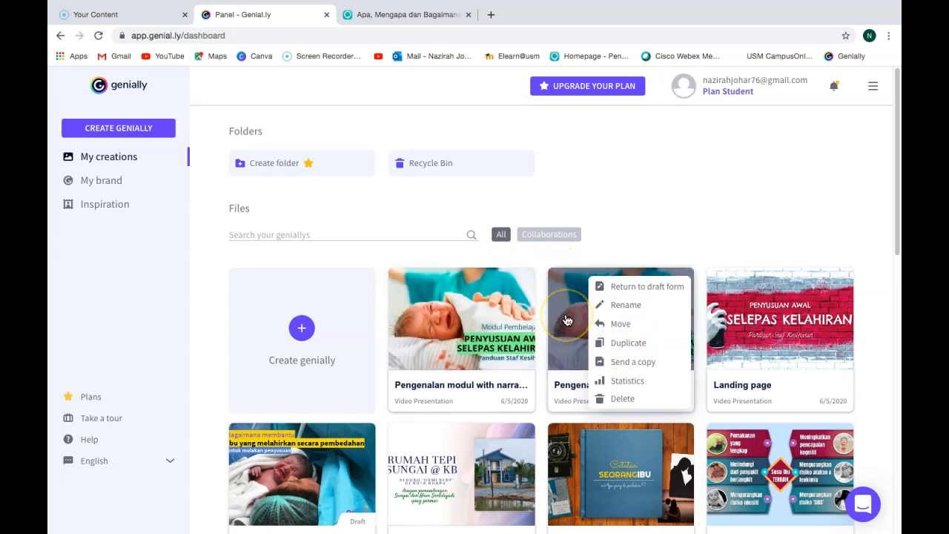
pyautogui.click(620, 320)
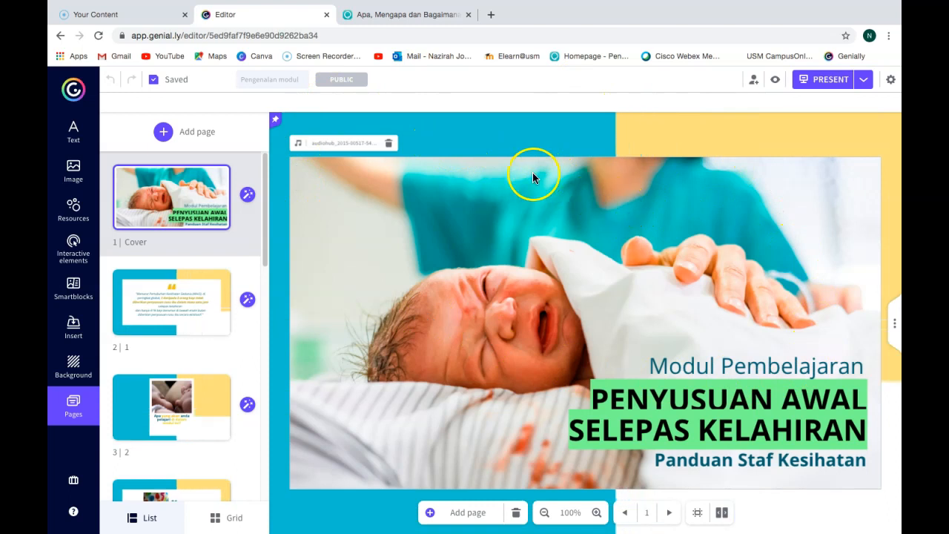
# - View the presentation embedded in the OpenLearning course page, and browse the animated base backgrounds in the Genially editor's library
pyautogui.click(435, 15)
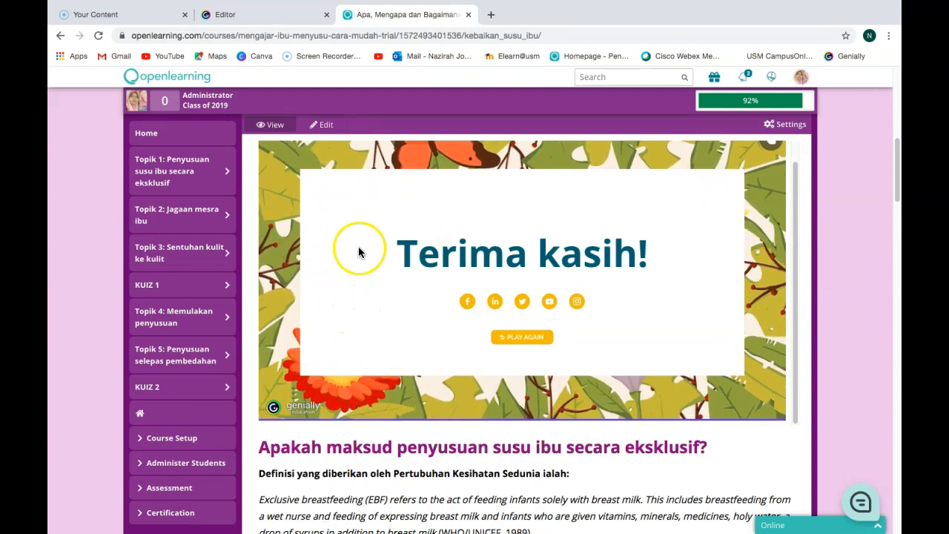
pyautogui.click(252, 16)
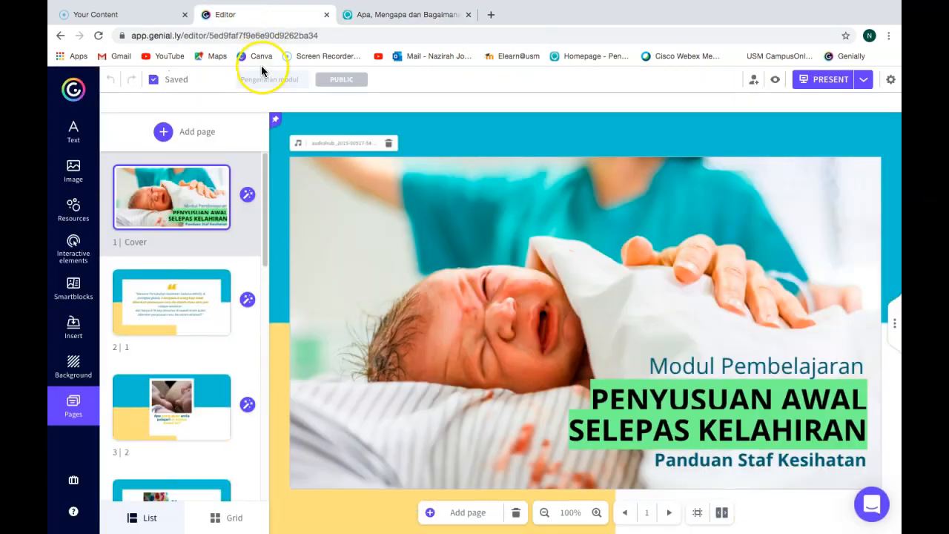
pyautogui.click(77, 362)
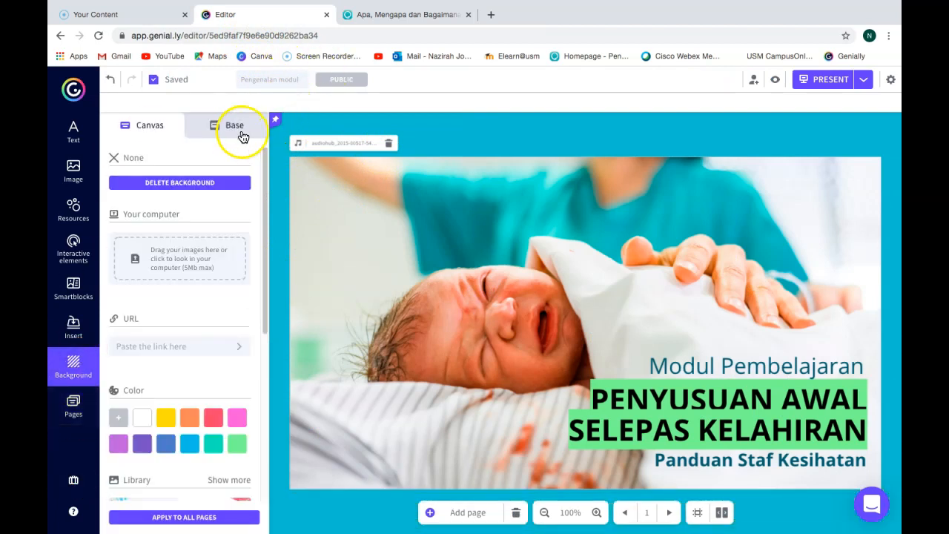
pyautogui.click(234, 126)
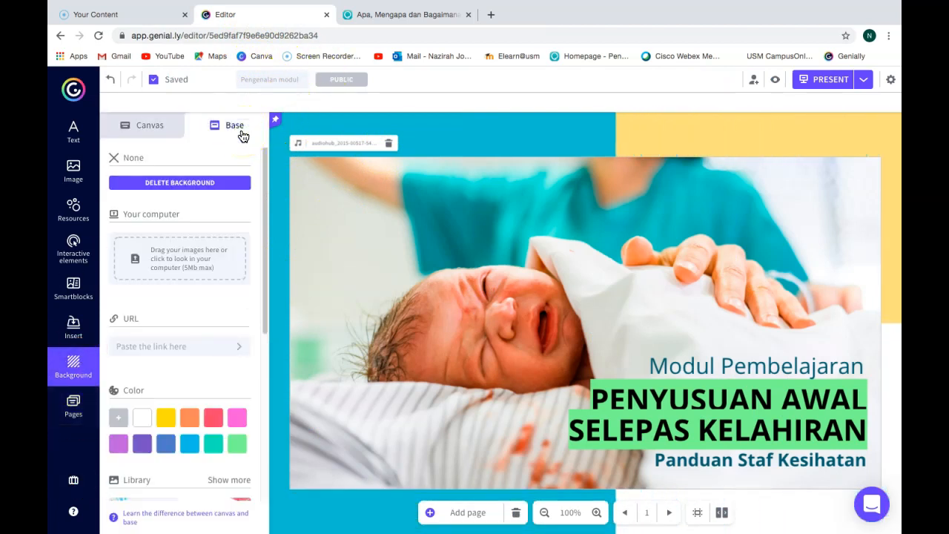
pyautogui.moveTo(263, 166); pyautogui.dragTo(259, 306)
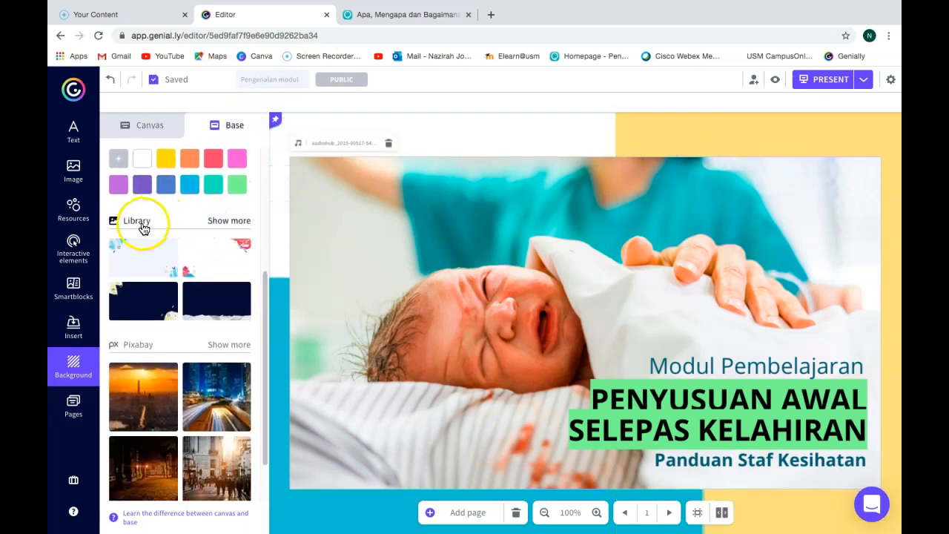
pyautogui.click(228, 221)
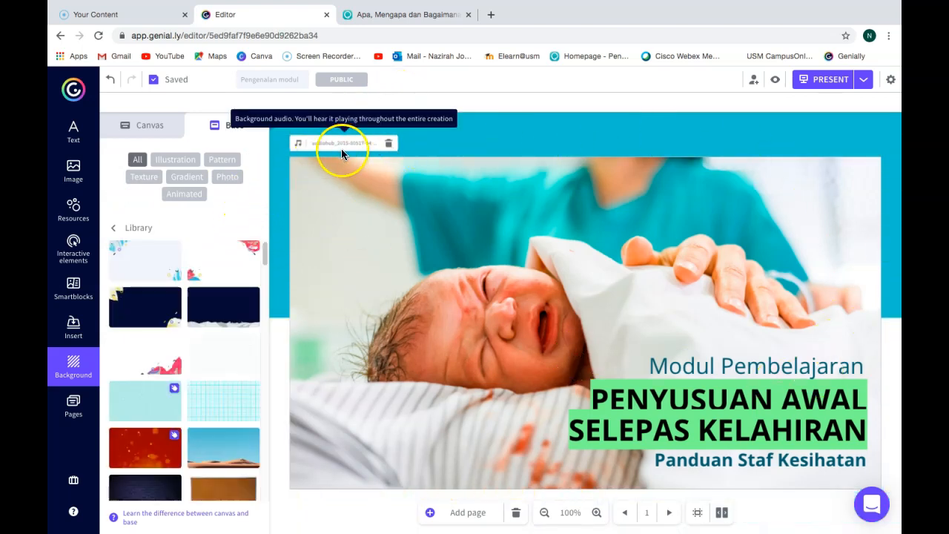
pyautogui.click(191, 197)
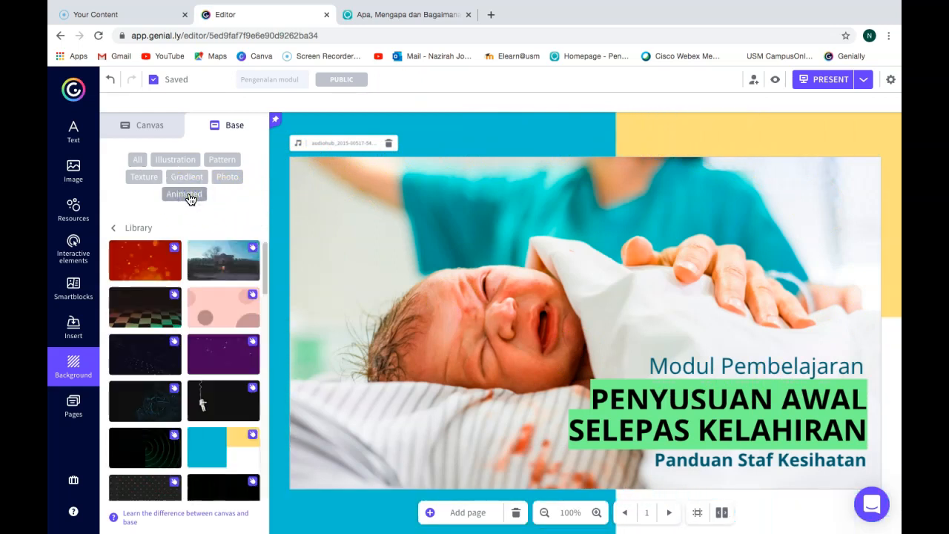
pyautogui.moveTo(267, 258); pyautogui.dragTo(265, 285)
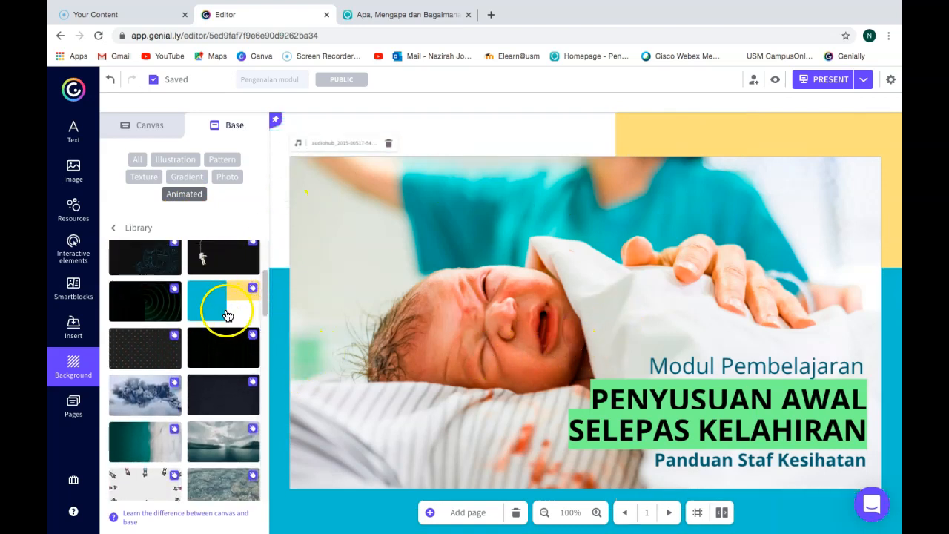
pyautogui.moveTo(265, 271); pyautogui.dragTo(264, 334)
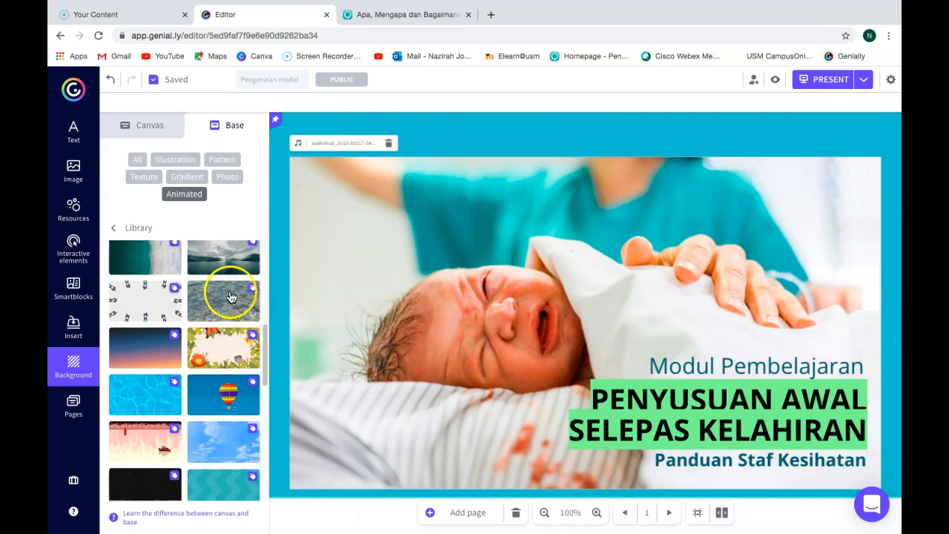
pyautogui.moveTo(268, 338); pyautogui.dragTo(276, 288)
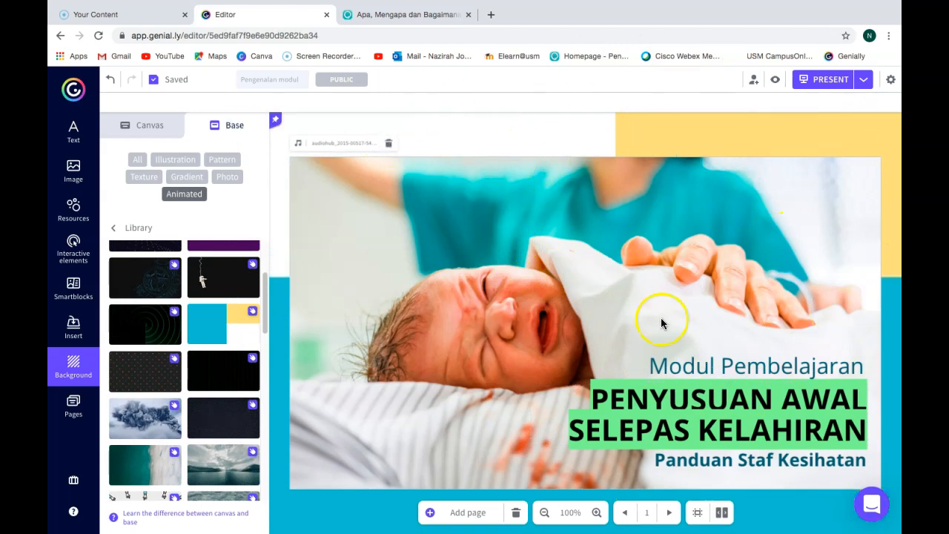
# - Return to the list of pages and view pages 3 and 4 of the presentation
pyautogui.click(64, 395)
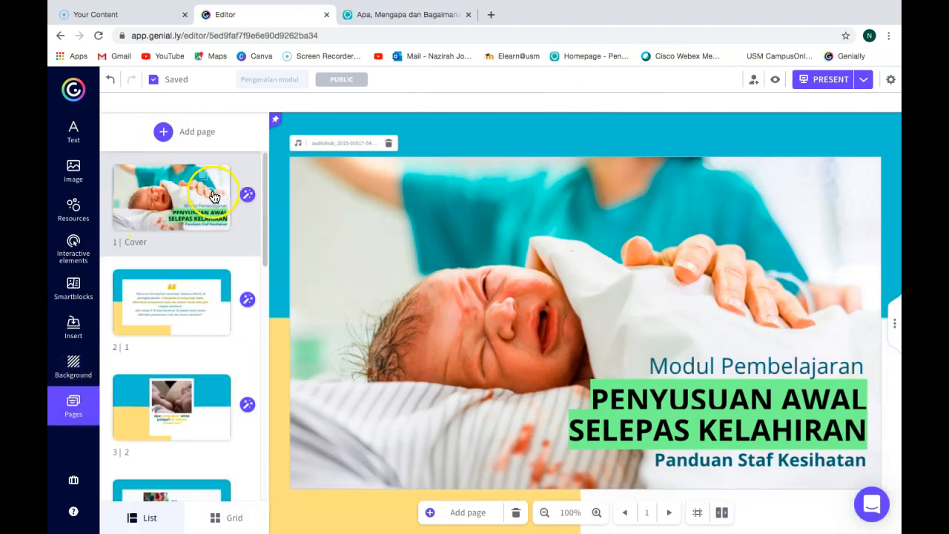
pyautogui.moveTo(264, 191); pyautogui.dragTo(258, 243)
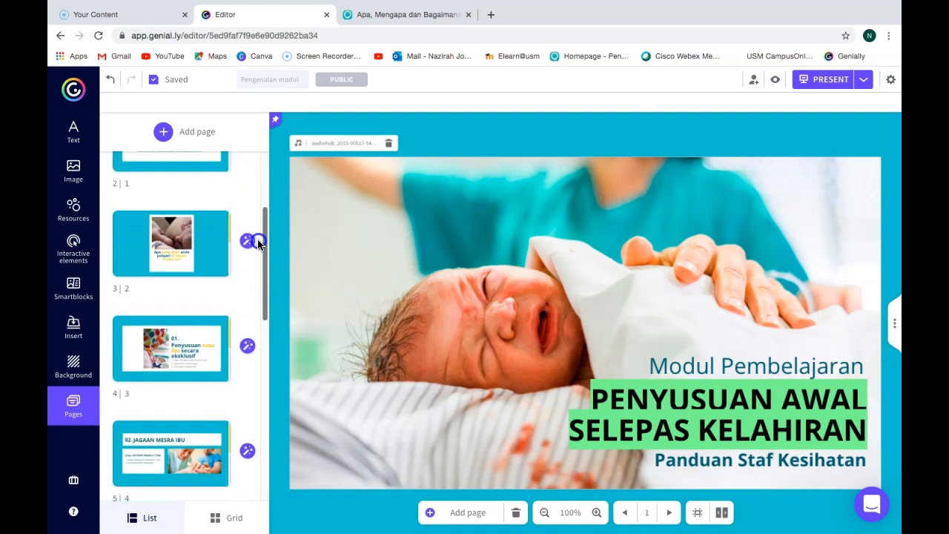
pyautogui.click(209, 244)
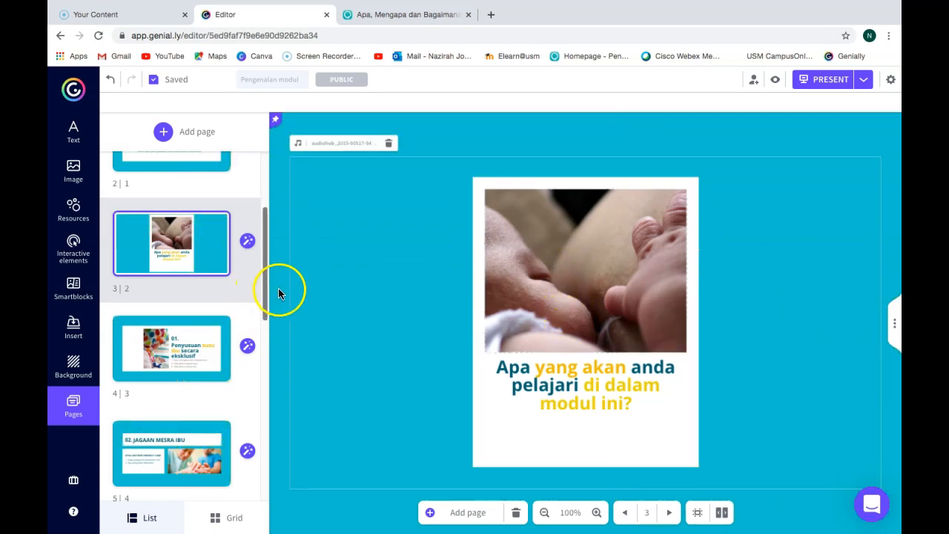
pyautogui.click(137, 353)
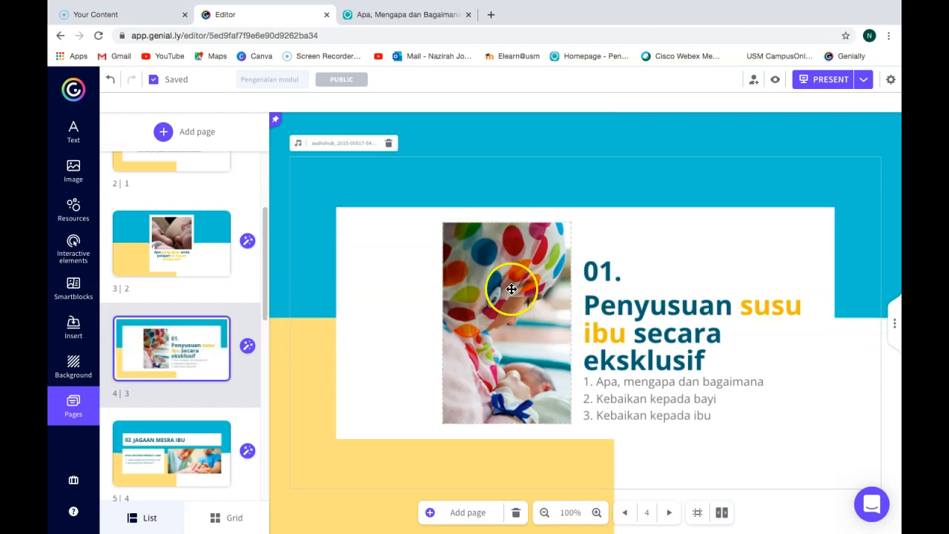
# - Examine the replacement image sources for the mother-and-baby photo on page 4, and leave without choosing one
pyautogui.click(513, 284)
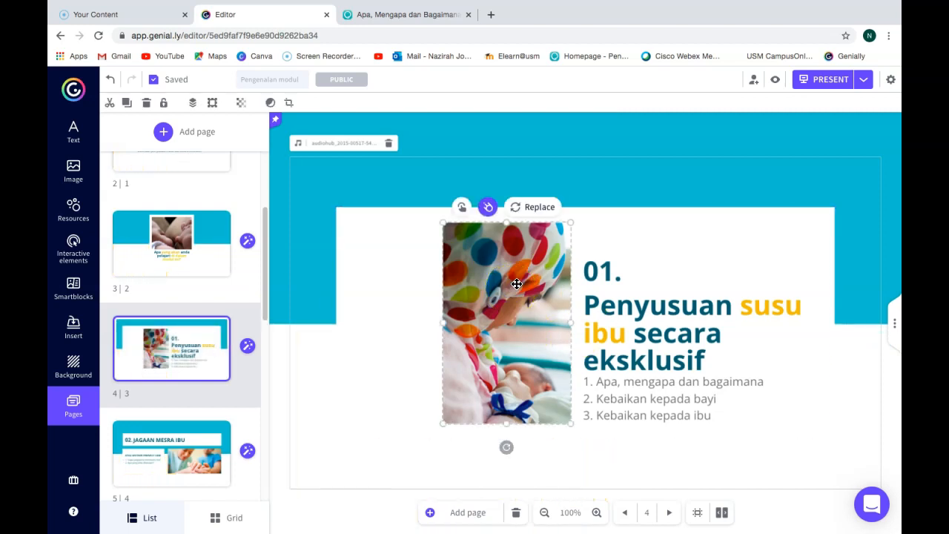
pyautogui.click(539, 207)
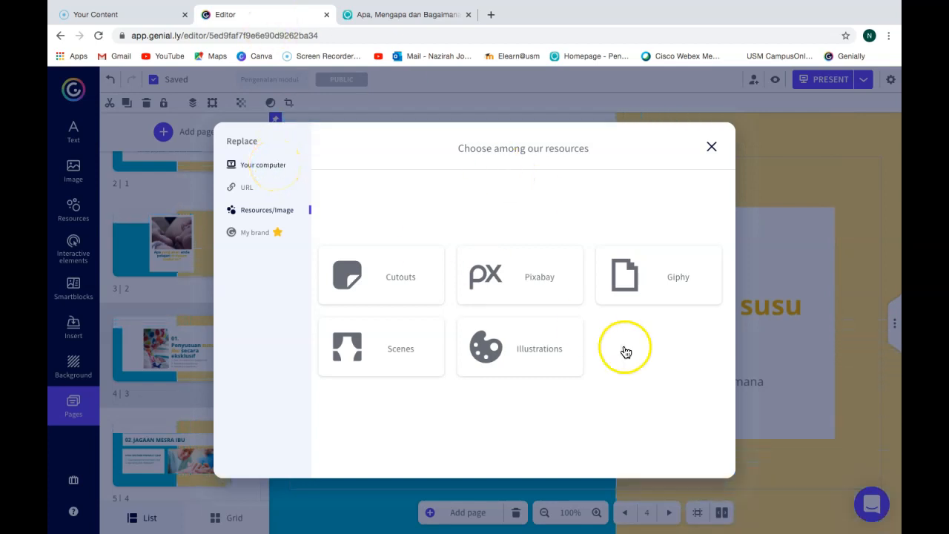
pyautogui.click(540, 286)
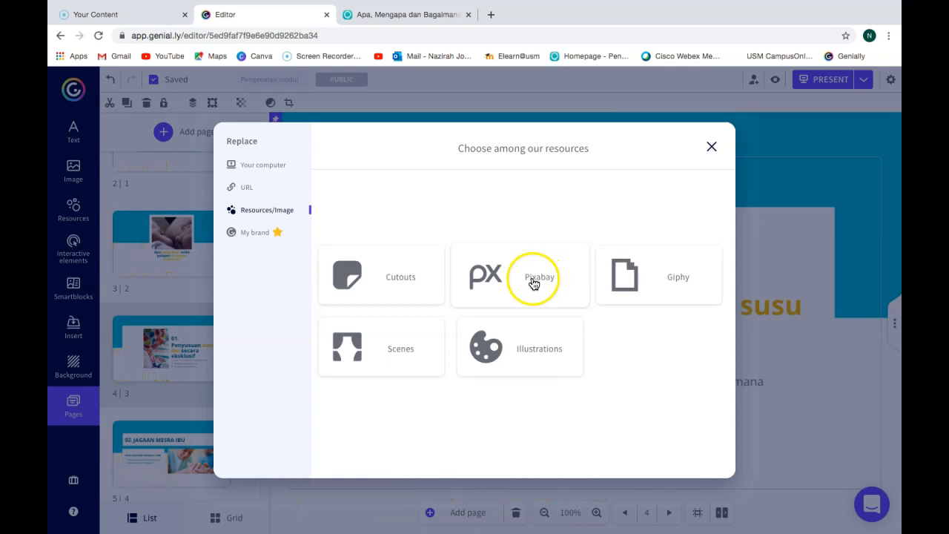
pyautogui.click(711, 148)
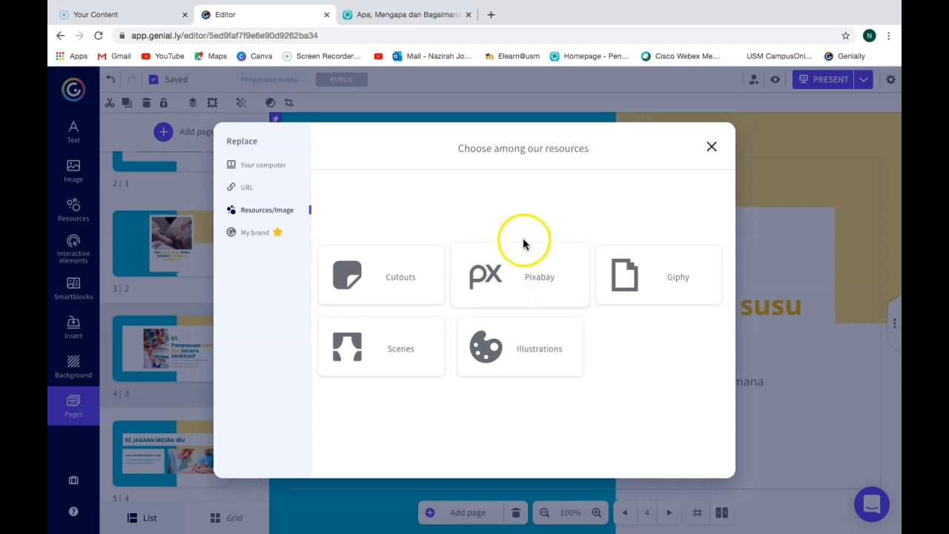
pyautogui.click(711, 147)
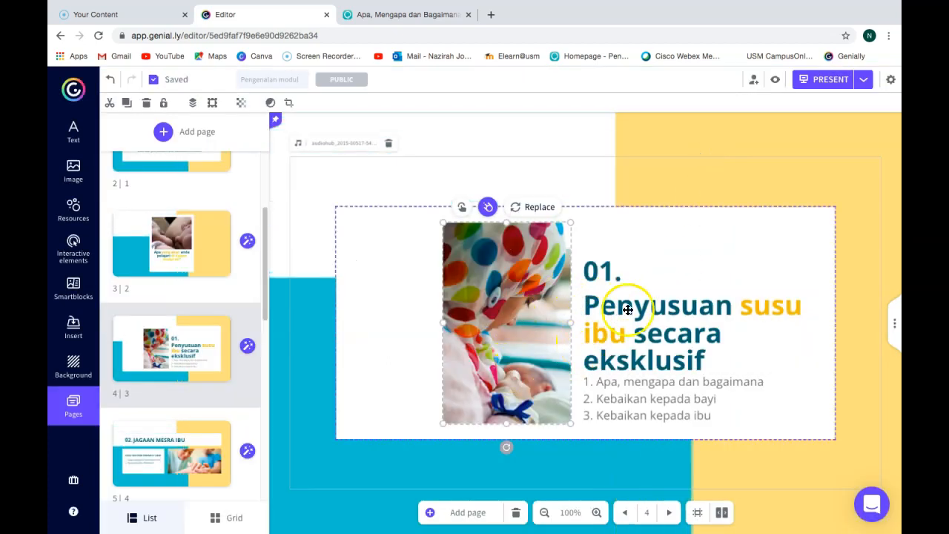
# - Look through the remaining pages and view page 9, the "Jom Sertai" page
pyautogui.scroll(-7, 222, 356)
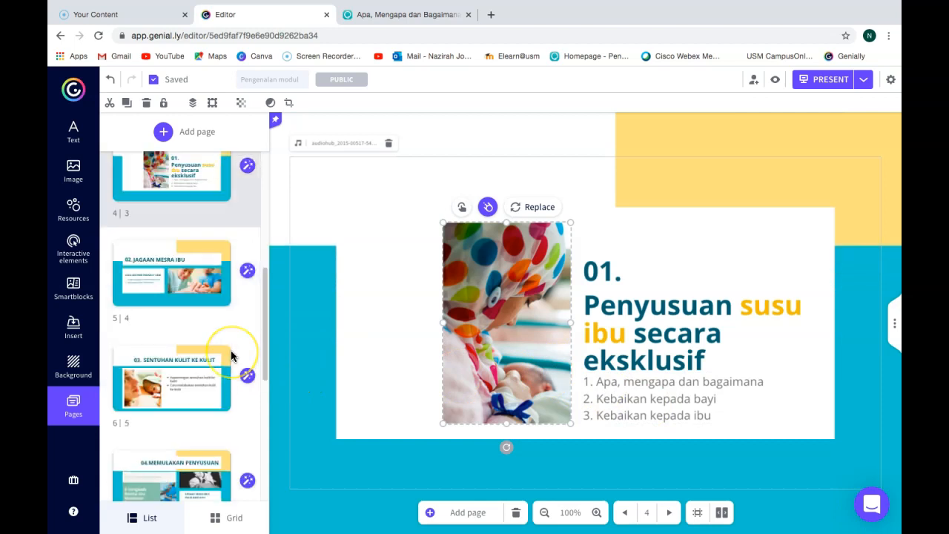
pyautogui.click(163, 335)
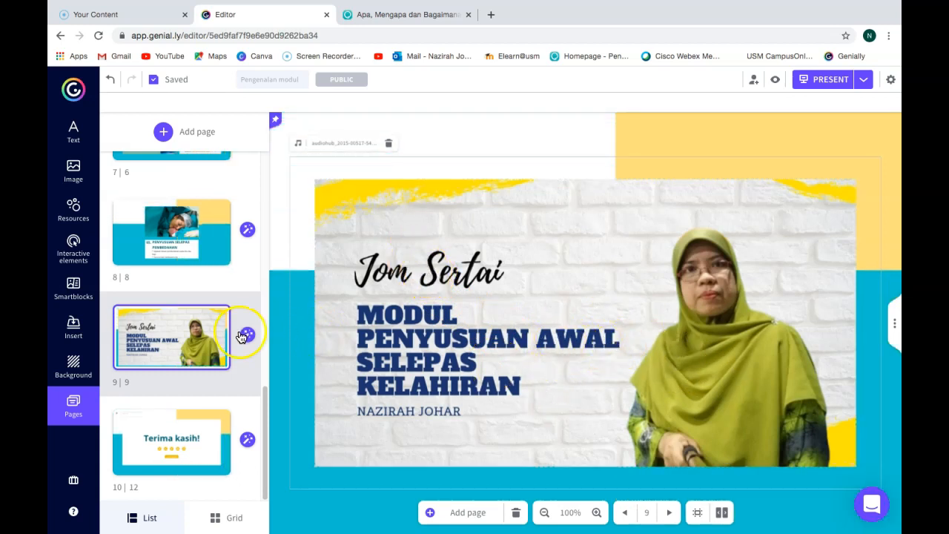
pyautogui.scroll(10, 234, 336)
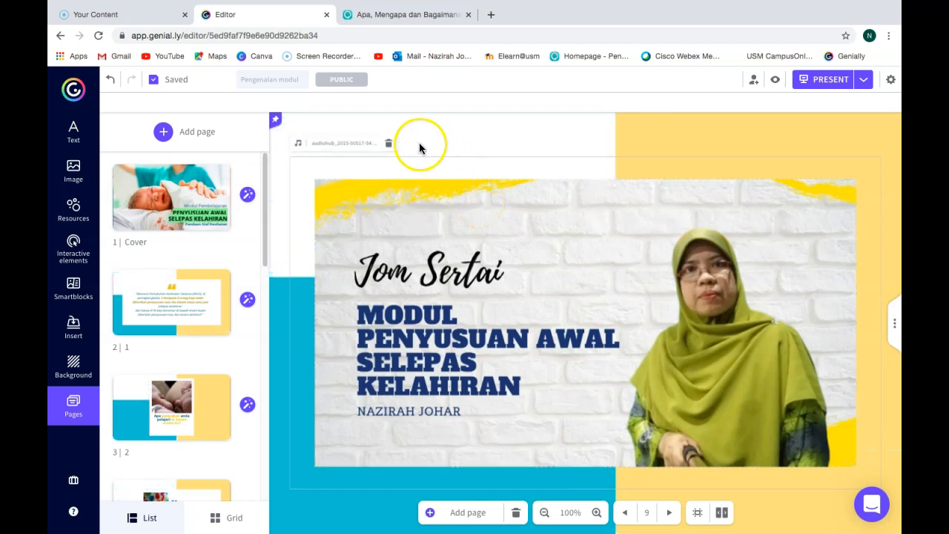
# - Examine the background audio's settings and the replacement MP3 files in the Downloads folder, and leave without choosing one
pyautogui.click(347, 145)
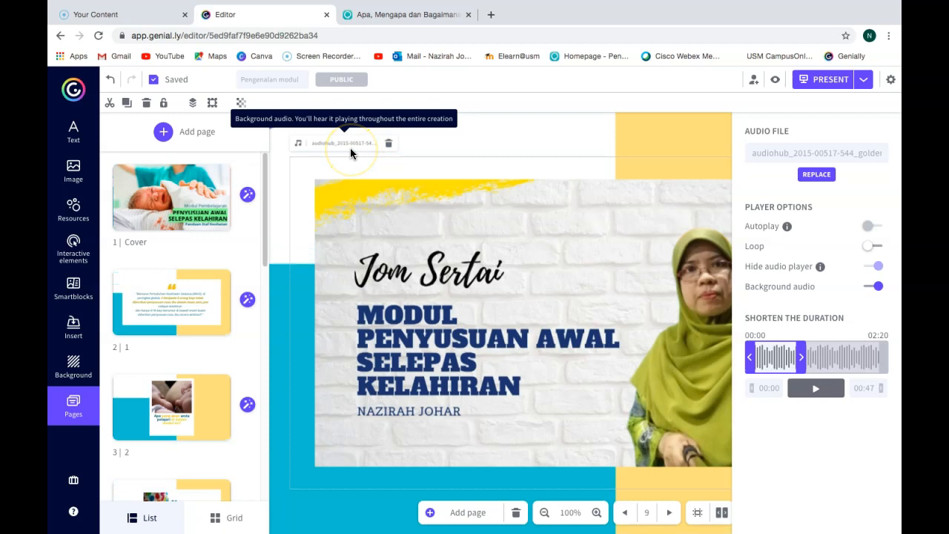
pyautogui.click(514, 147)
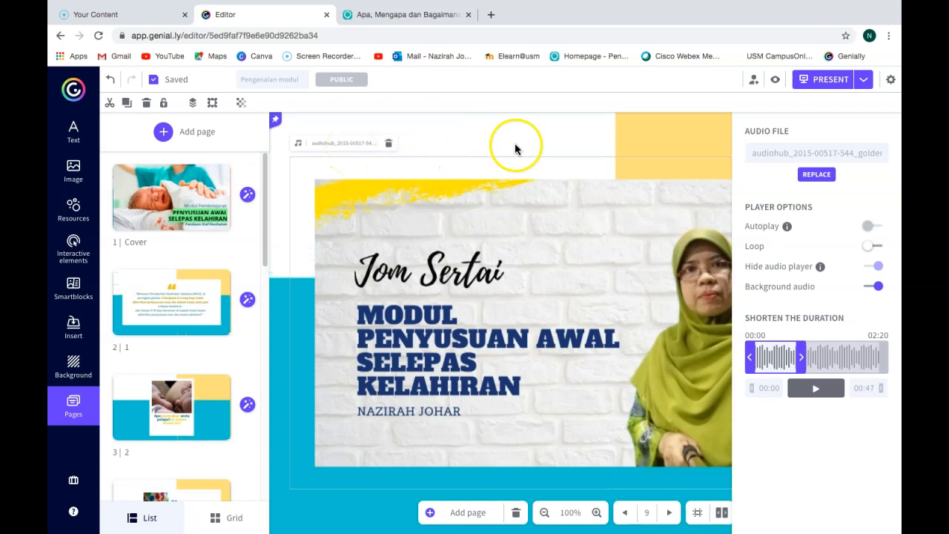
pyautogui.click(810, 178)
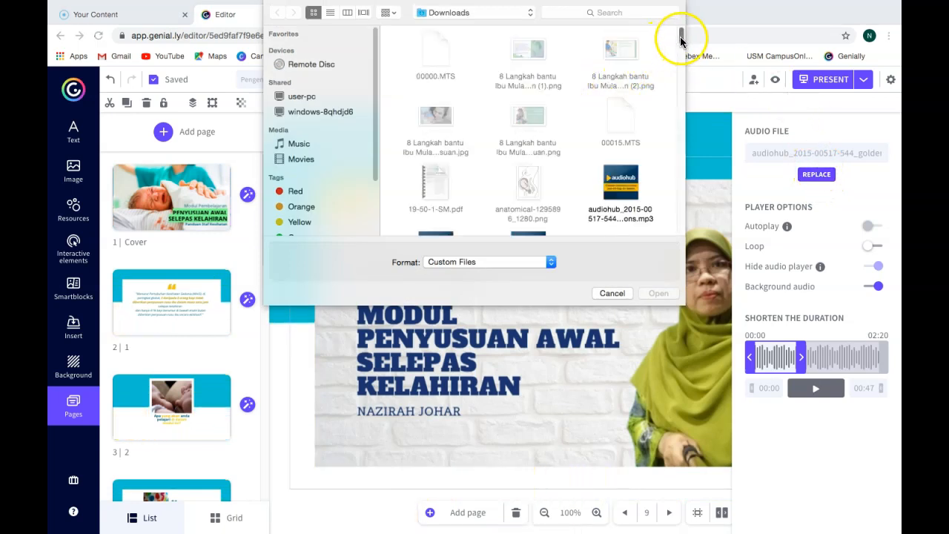
pyautogui.scroll(-3, 680, 44)
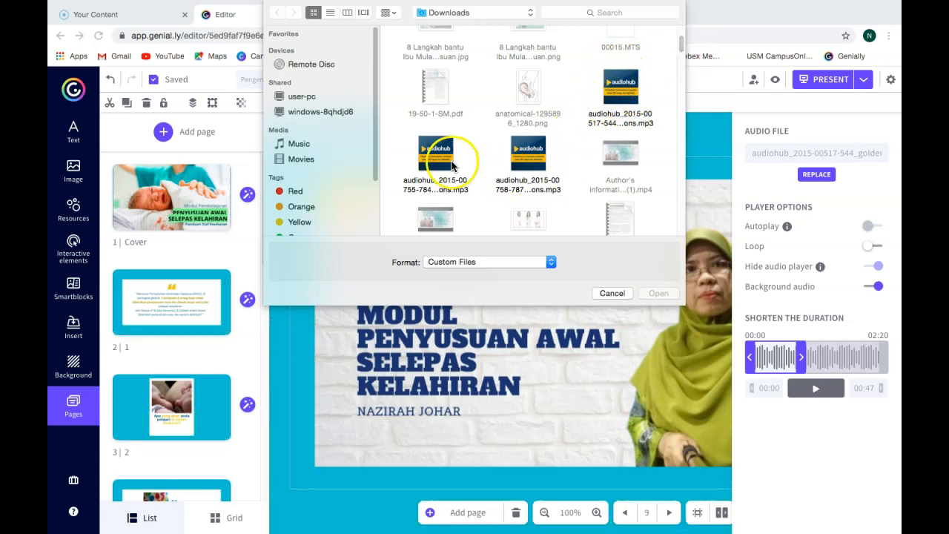
pyautogui.click(513, 146)
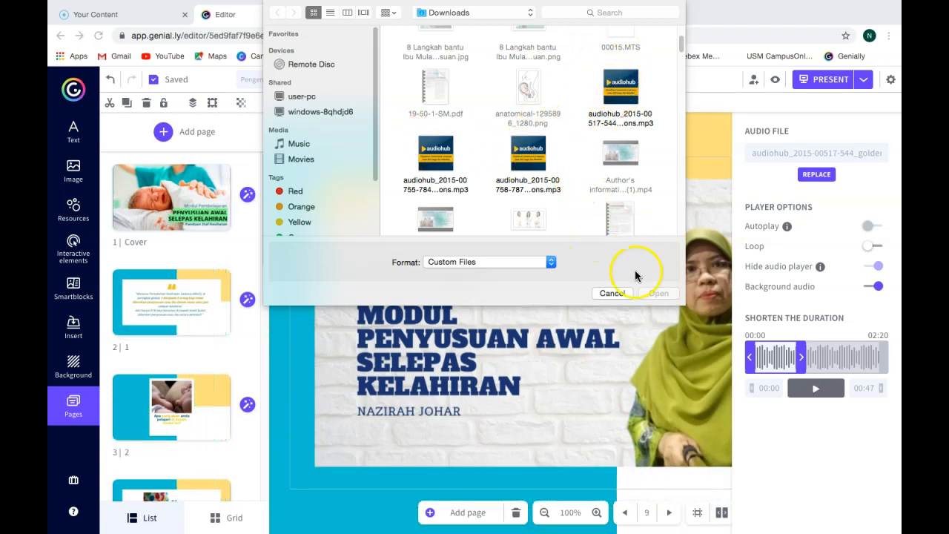
pyautogui.click(613, 293)
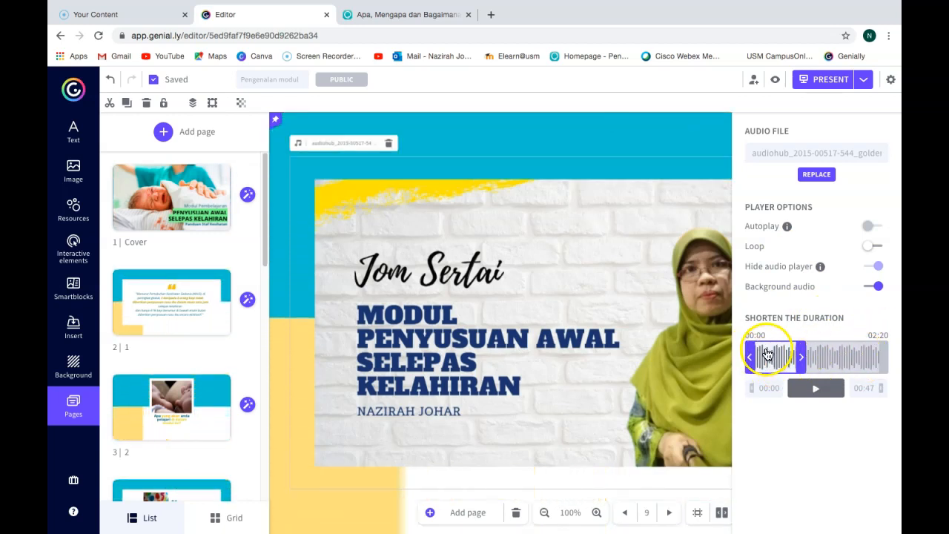
pyautogui.click(598, 135)
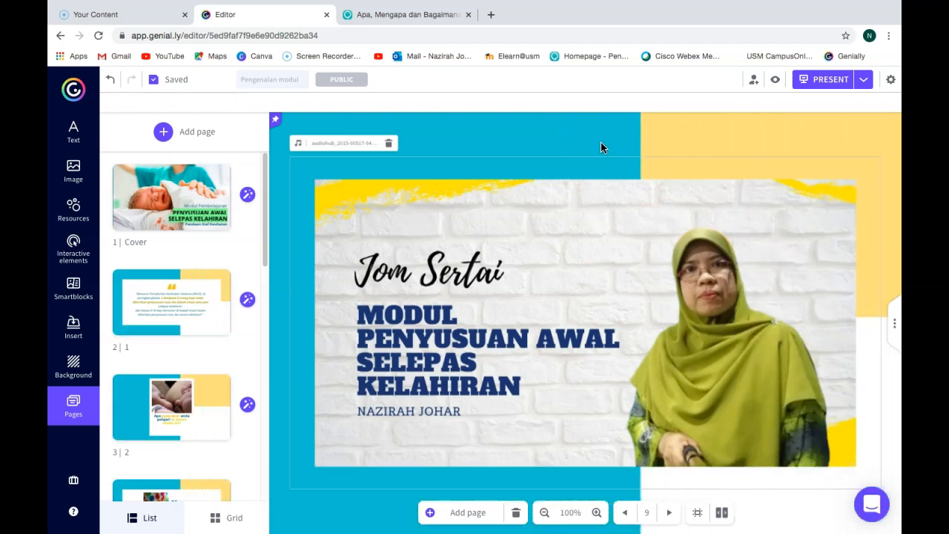
pyautogui.click(626, 151)
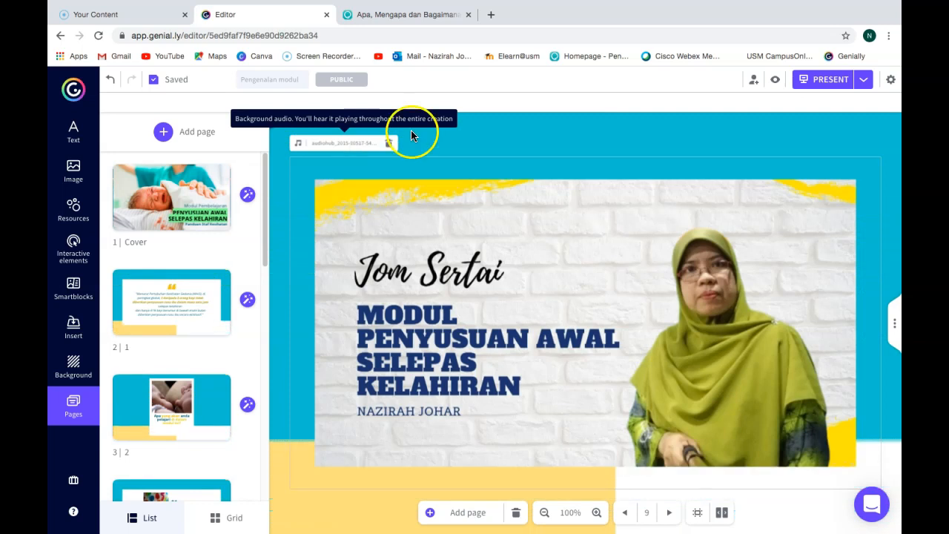
# - Shorten the background audio to end at 00:49, and preview the "Jom Sertai" page before returning to editing
pyautogui.click(346, 141)
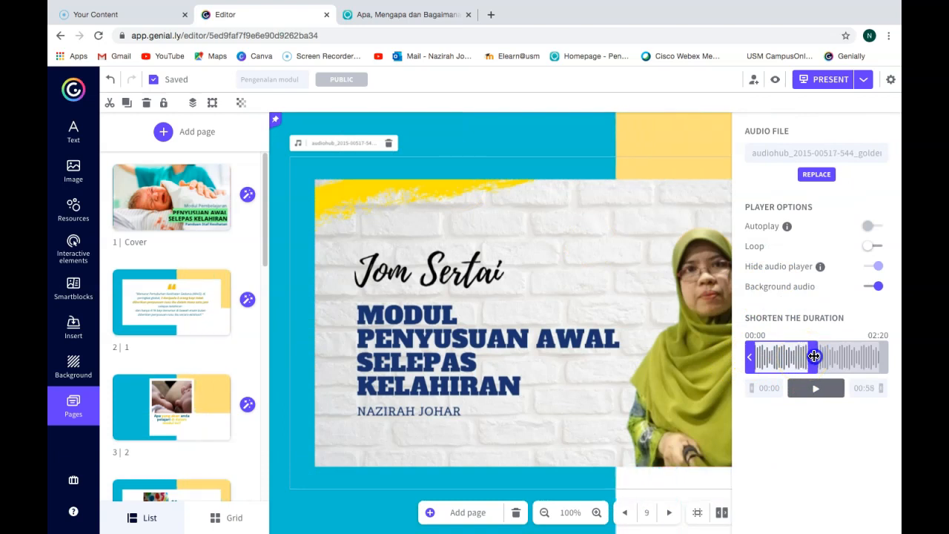
pyautogui.moveTo(814, 356); pyautogui.dragTo(820, 356)
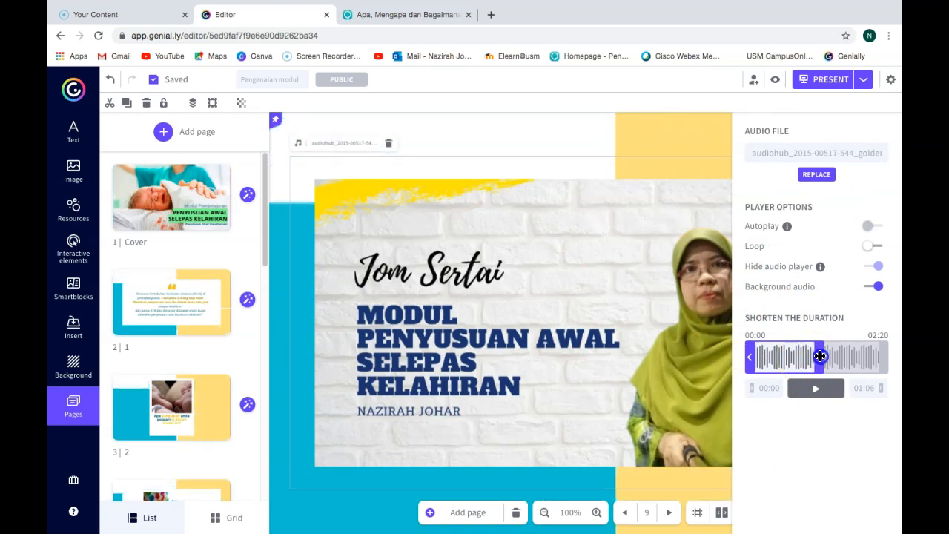
pyautogui.moveTo(818, 355); pyautogui.dragTo(801, 352)
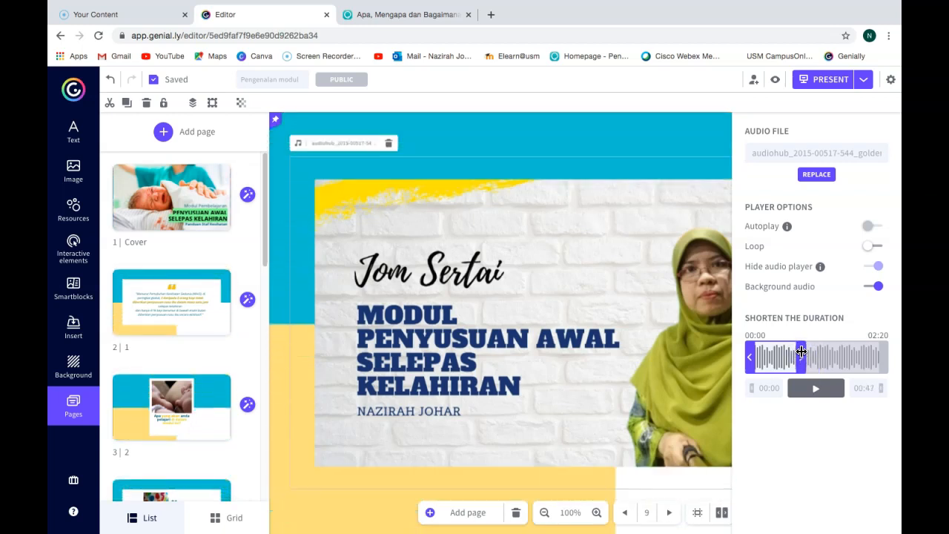
pyautogui.moveTo(801, 355); pyautogui.dragTo(804, 356)
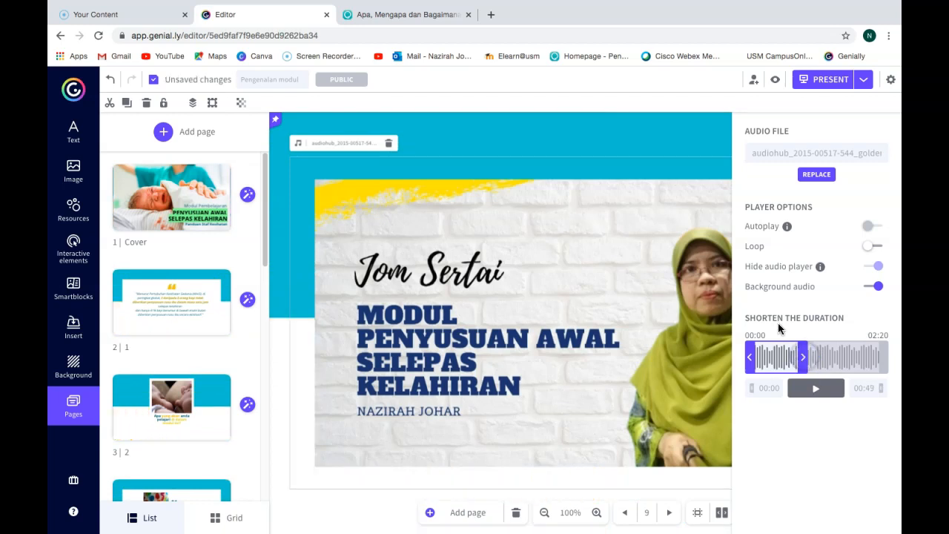
pyautogui.click(773, 83)
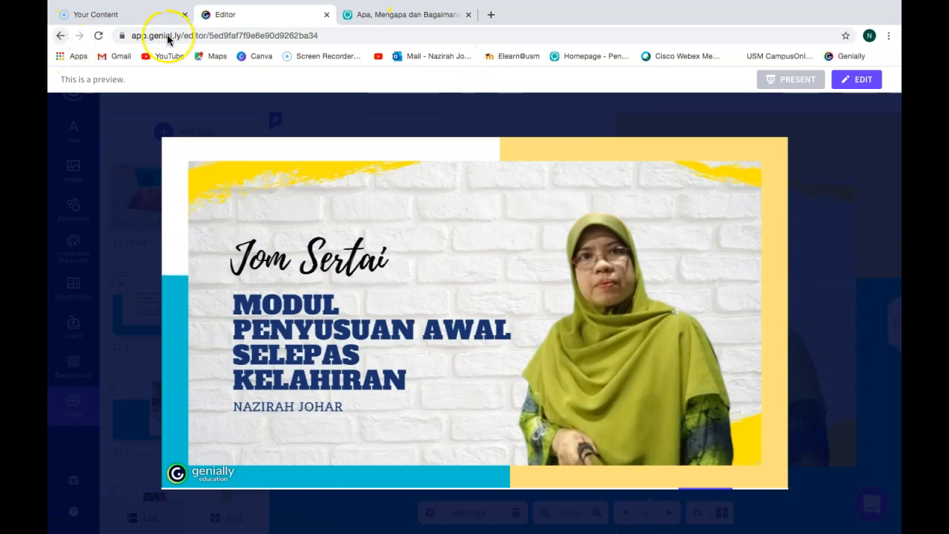
pyautogui.click(856, 80)
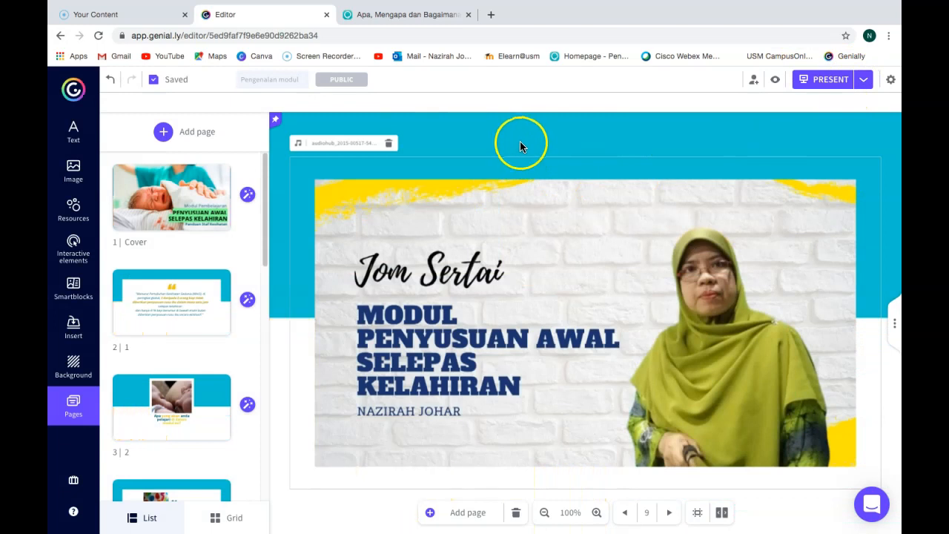
# - Open the presentation's sharing options and show its iframe and script embed codes
pyautogui.click(863, 79)
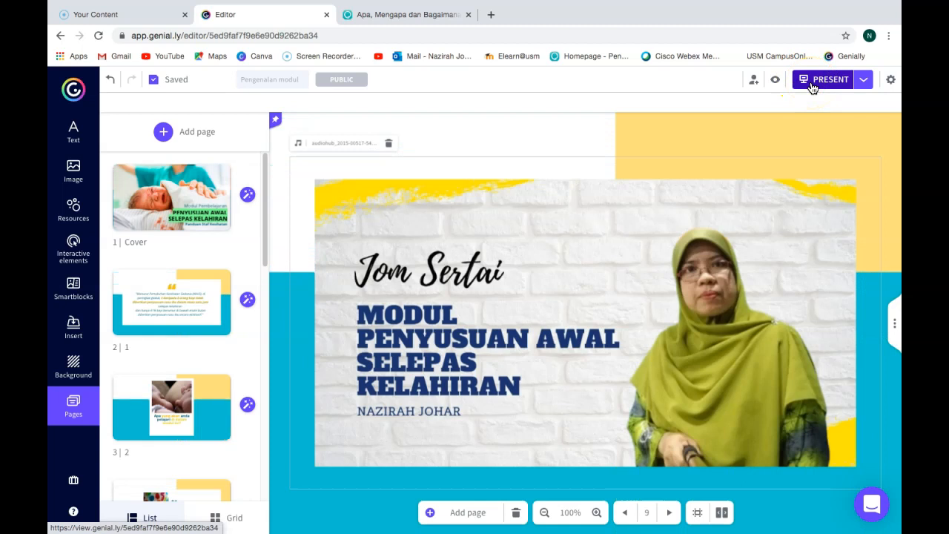
pyautogui.click(864, 79)
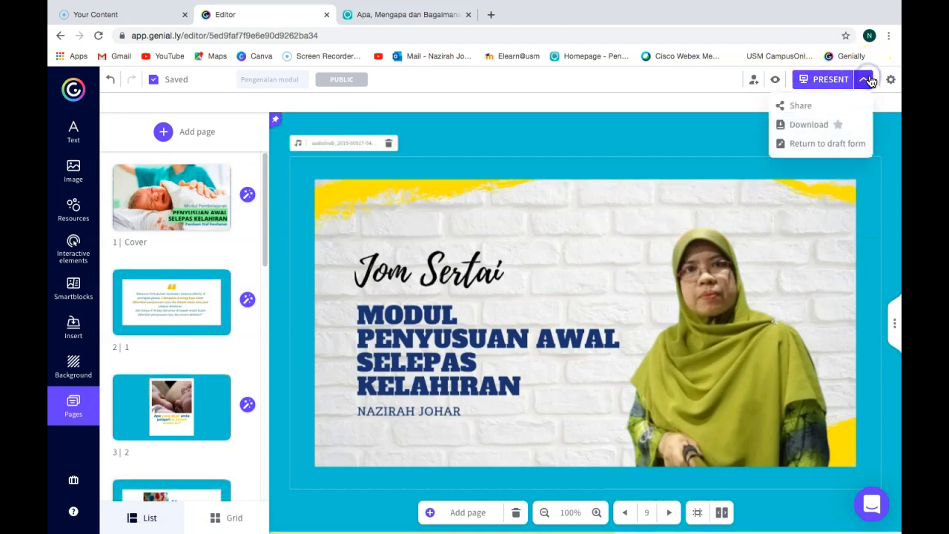
pyautogui.click(807, 105)
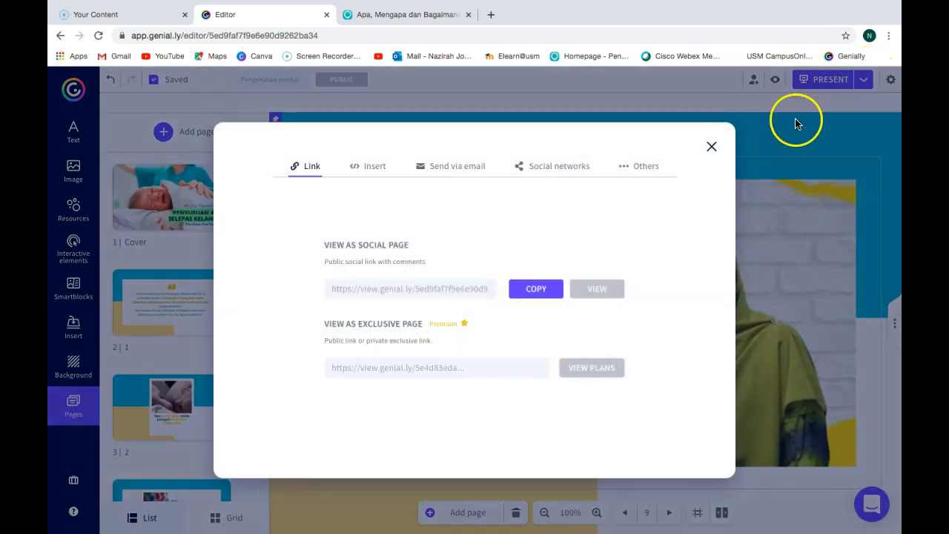
pyautogui.click(375, 164)
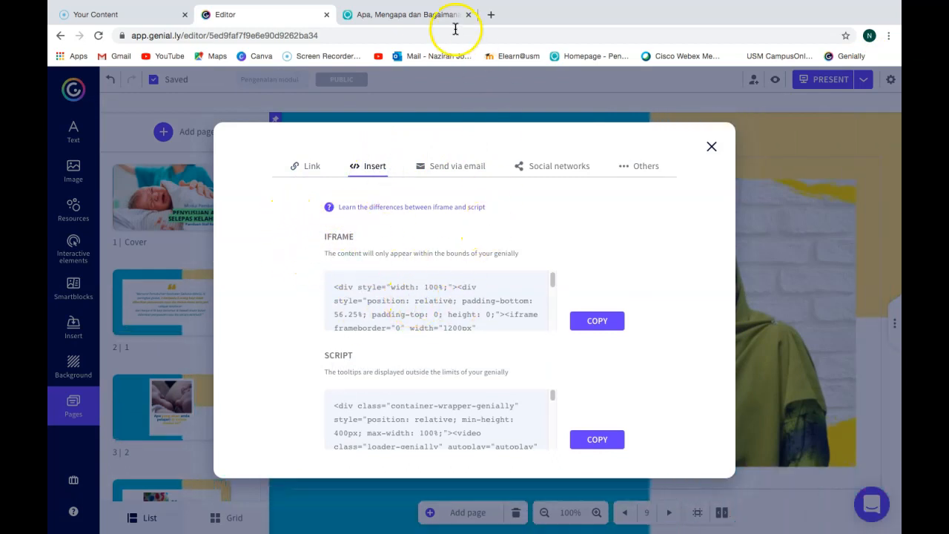
# - Switch to the OpenLearning course and view the presentation embedded on its homepage
pyautogui.click(418, 12)
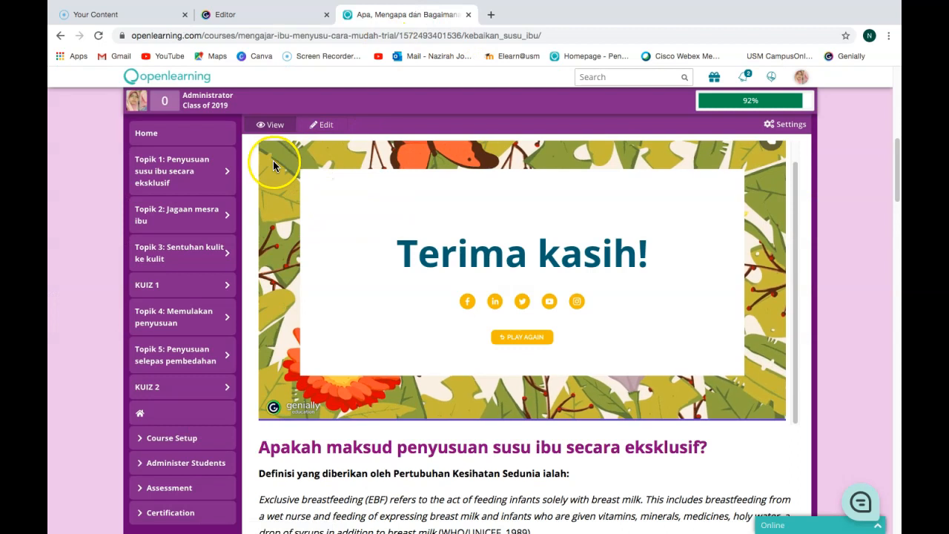
pyautogui.click(204, 139)
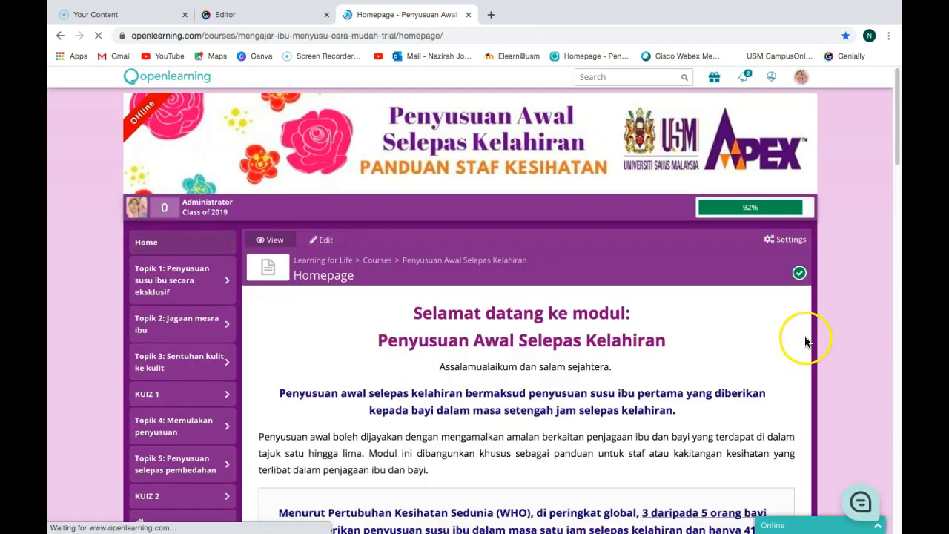
pyautogui.scroll(-5, 841, 336)
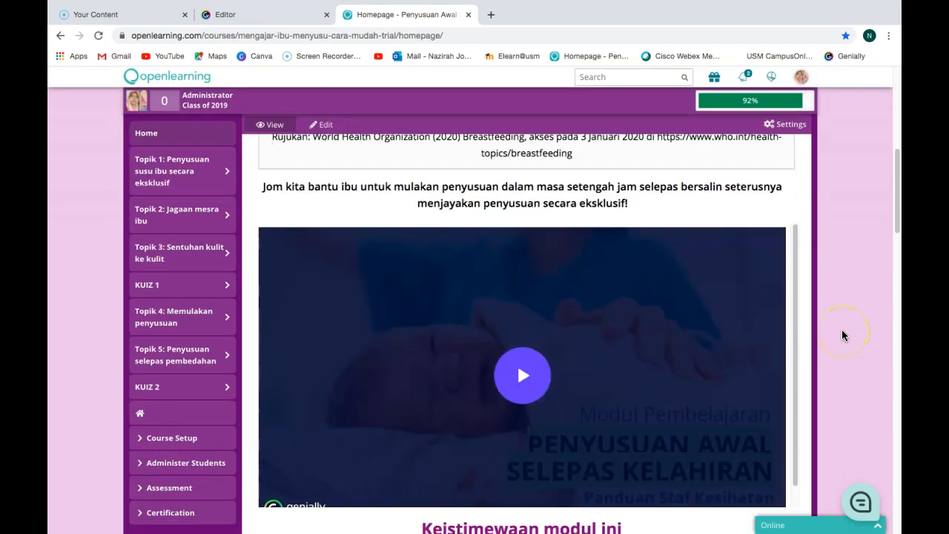
# - Open the course homepage for editing and show the Integration embed tools
pyautogui.click(324, 126)
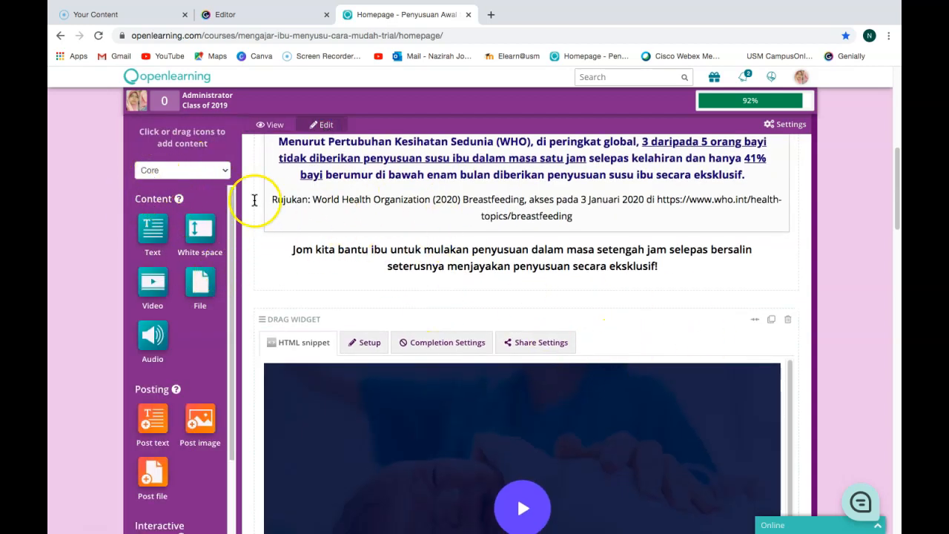
pyautogui.click(222, 175)
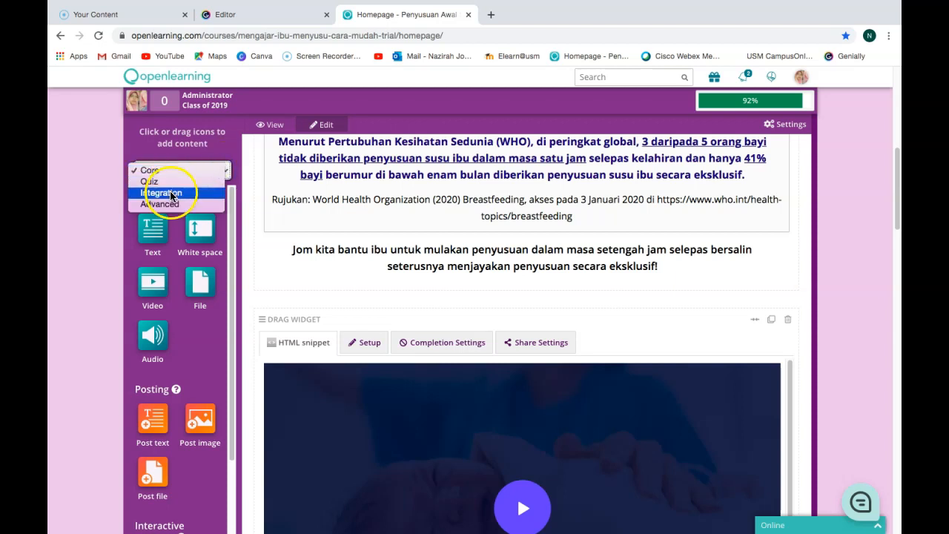
pyautogui.click(170, 193)
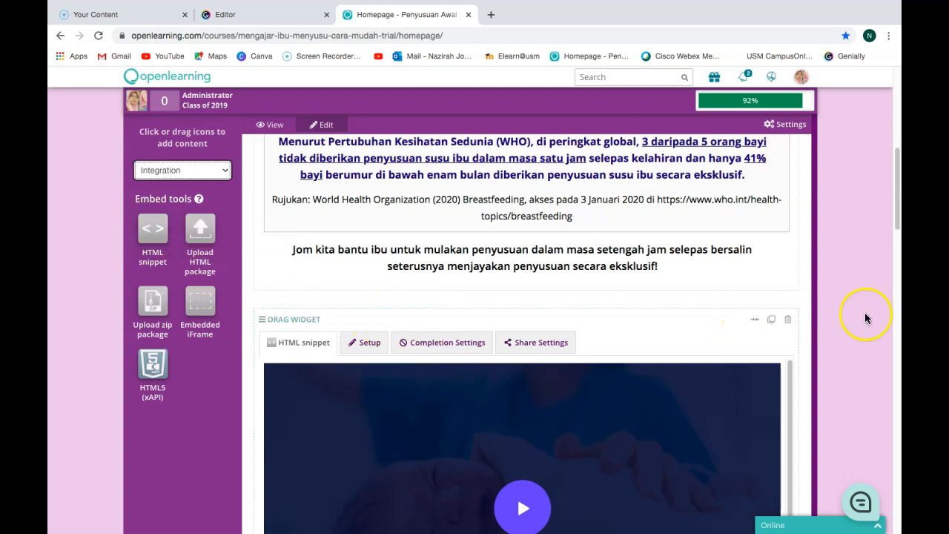
# - Open the setup of the HTML snippet widget that holds the embedded presentation
pyautogui.scroll(-2, 865, 318)
pyautogui.click(374, 251)
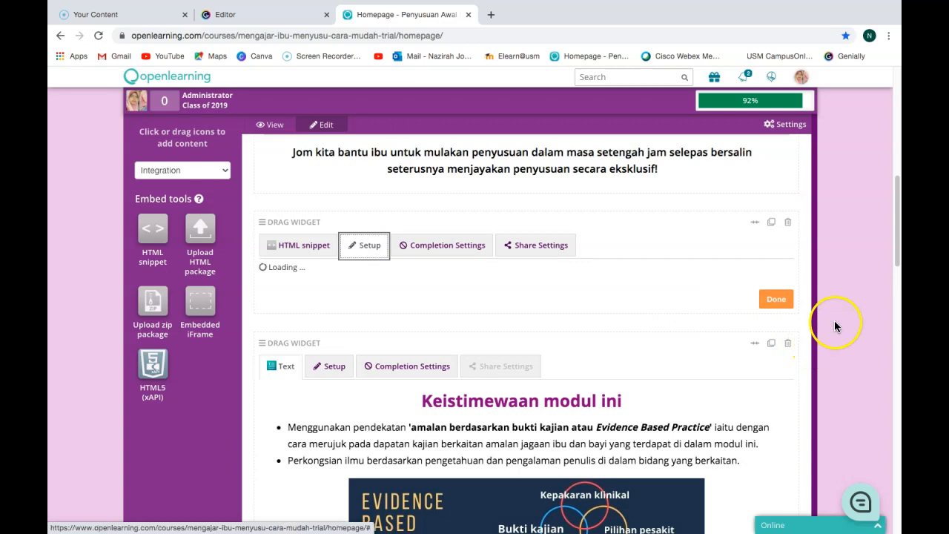
pyautogui.scroll(-1, 834, 321)
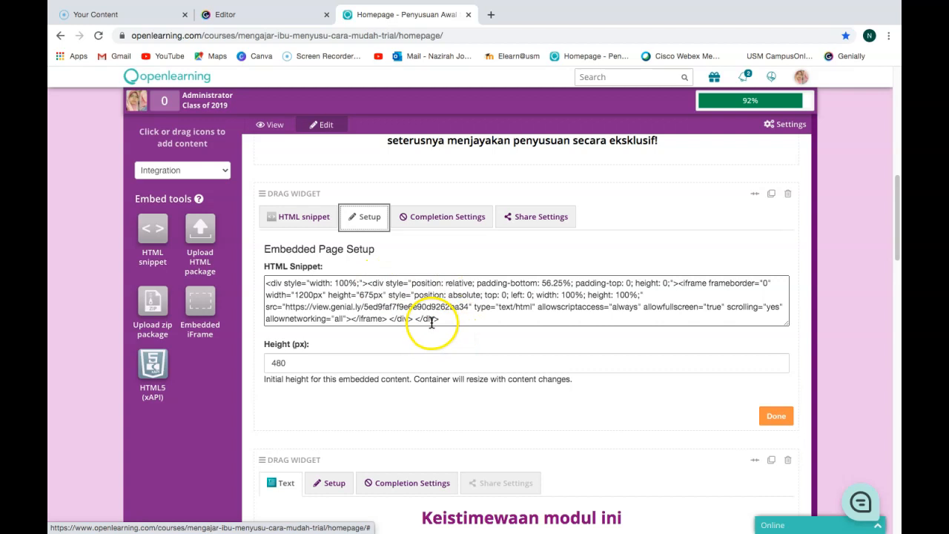
# - Copy the presentation's iframe code from Genially, return to the widget's HTML snippet in OpenLearning, and finish its setup
pyautogui.click(238, 23)
pyautogui.click(597, 320)
pyautogui.click(415, 21)
pyautogui.click(467, 306)
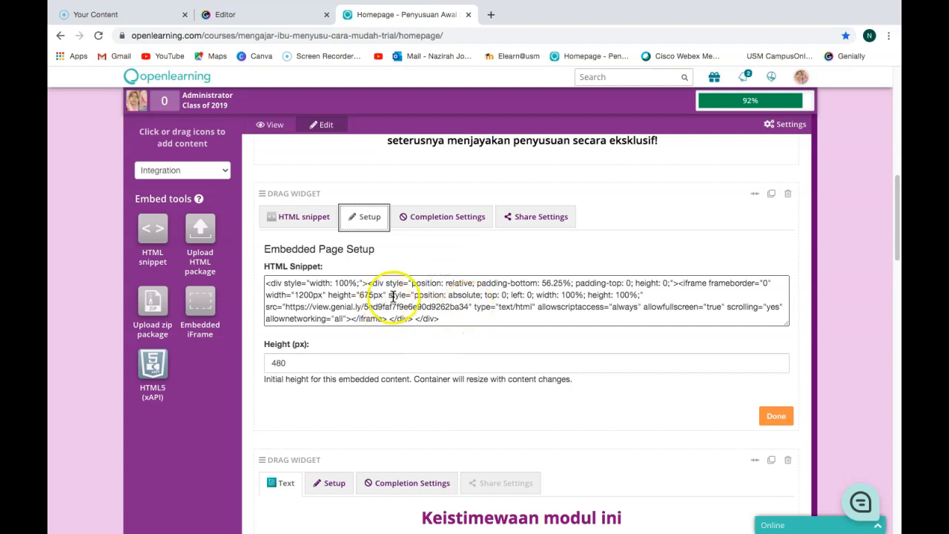
pyautogui.click(775, 417)
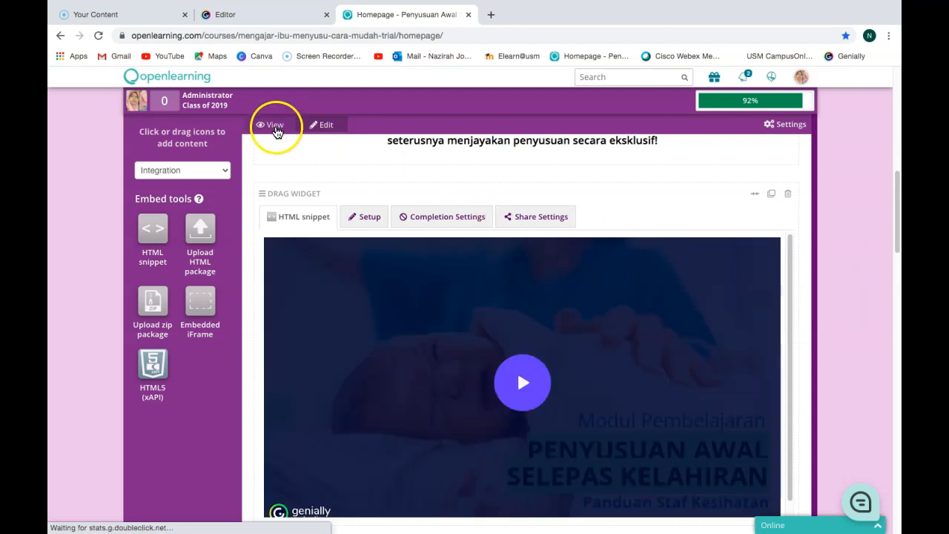
# - View the course homepage as learners see it, examining the introduction and the embedded presentation
pyautogui.click(275, 127)
pyautogui.click(697, 312)
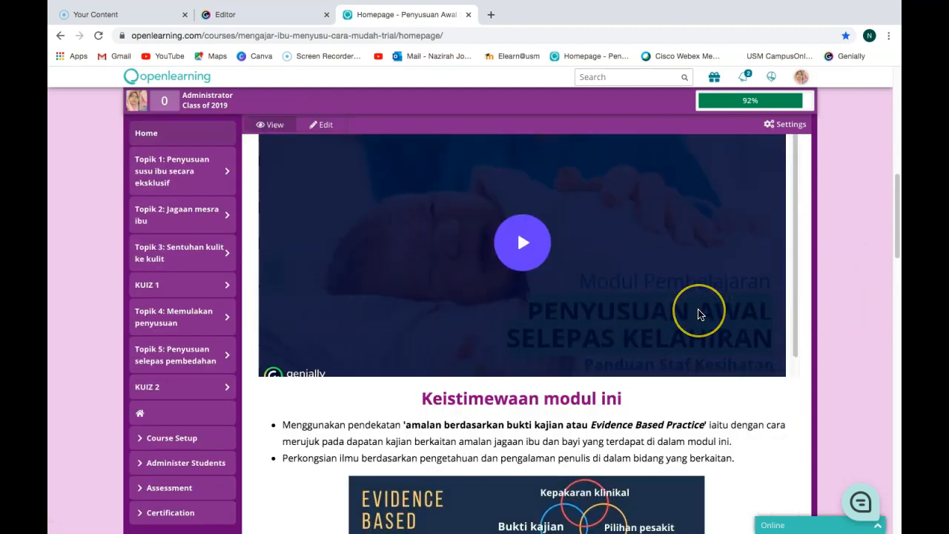
pyautogui.scroll(1, 701, 314)
pyautogui.scroll(3, 788, 316)
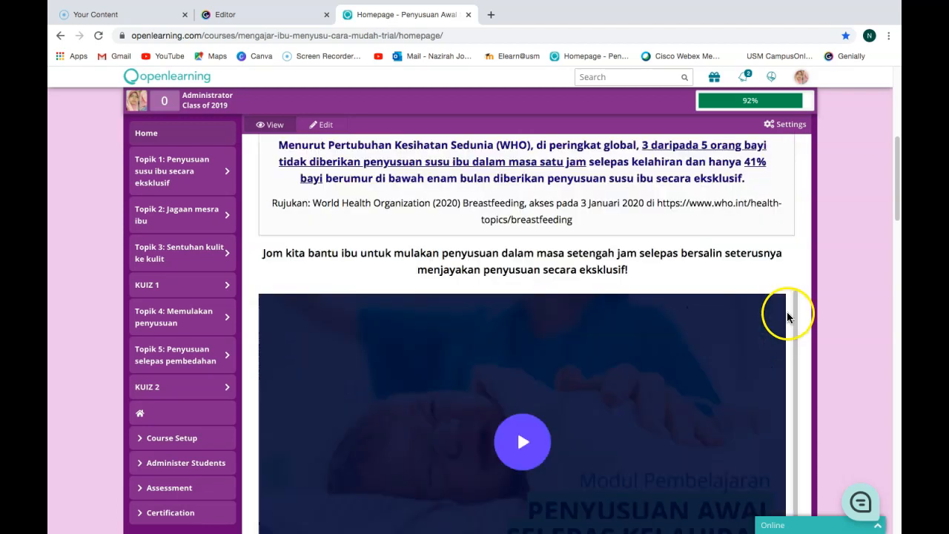
pyautogui.scroll(-2, 787, 316)
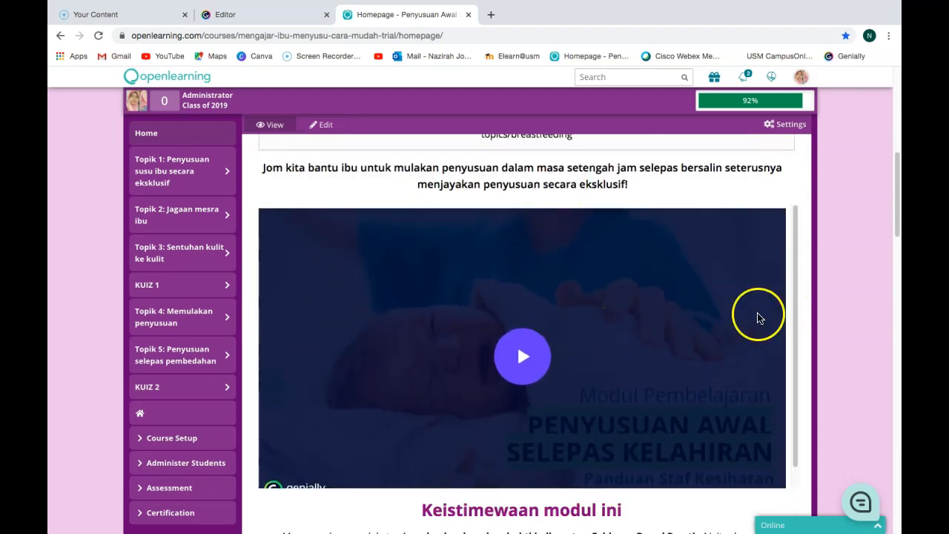
pyautogui.scroll(5, 779, 290)
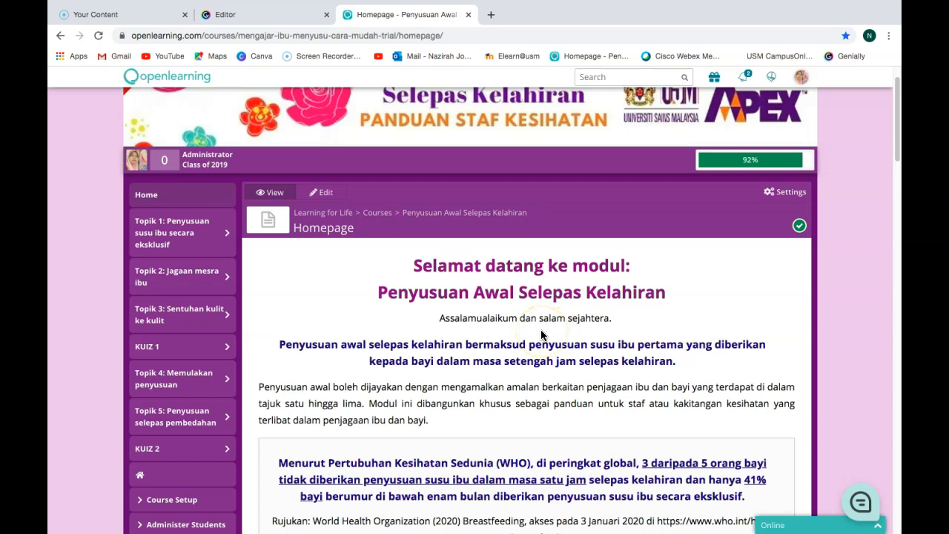
pyautogui.scroll(-5, 540, 340)
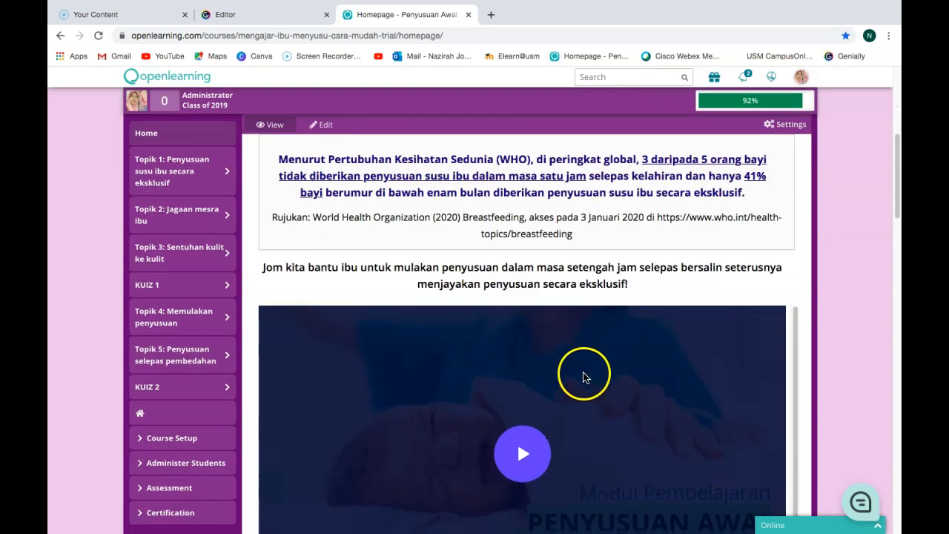
pyautogui.scroll(-2, 724, 386)
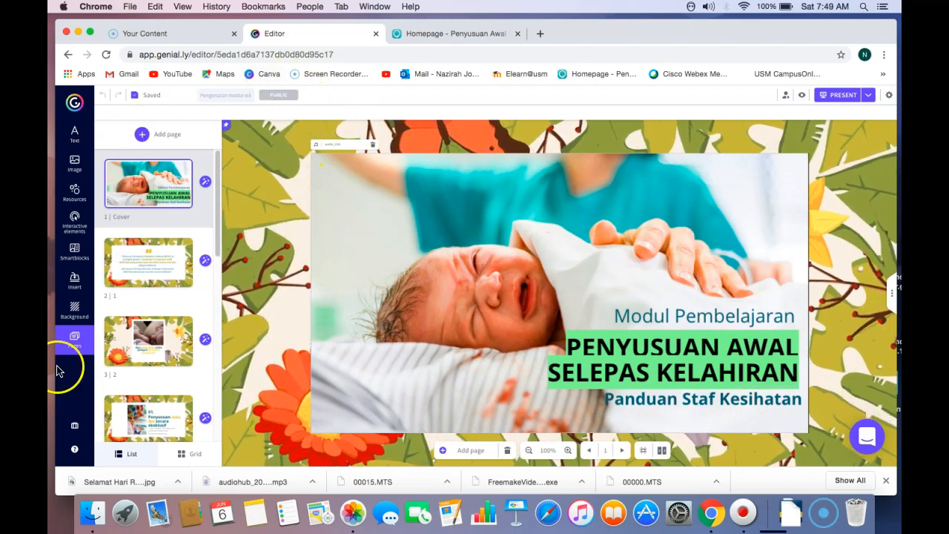
# - Browse all categories of the base background library for the presentation
pyautogui.click(70, 308)
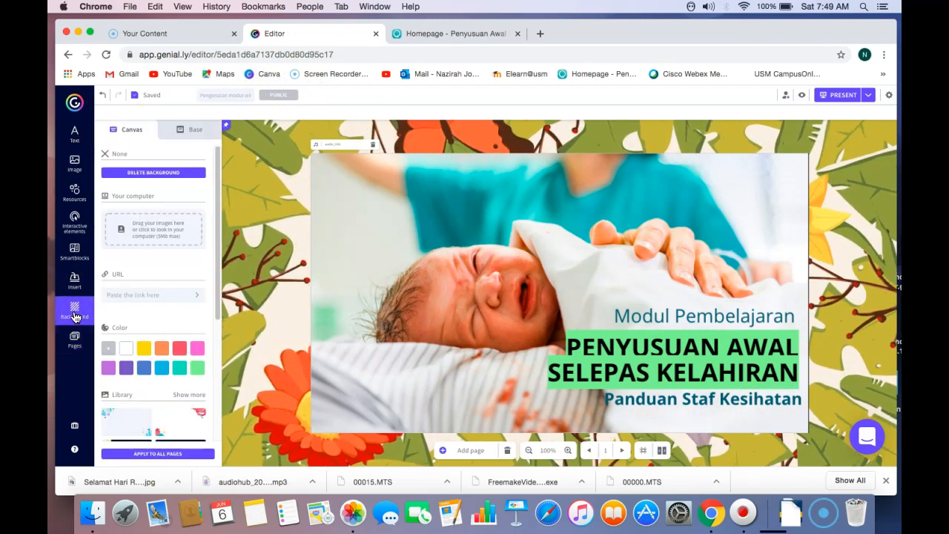
pyautogui.click(192, 135)
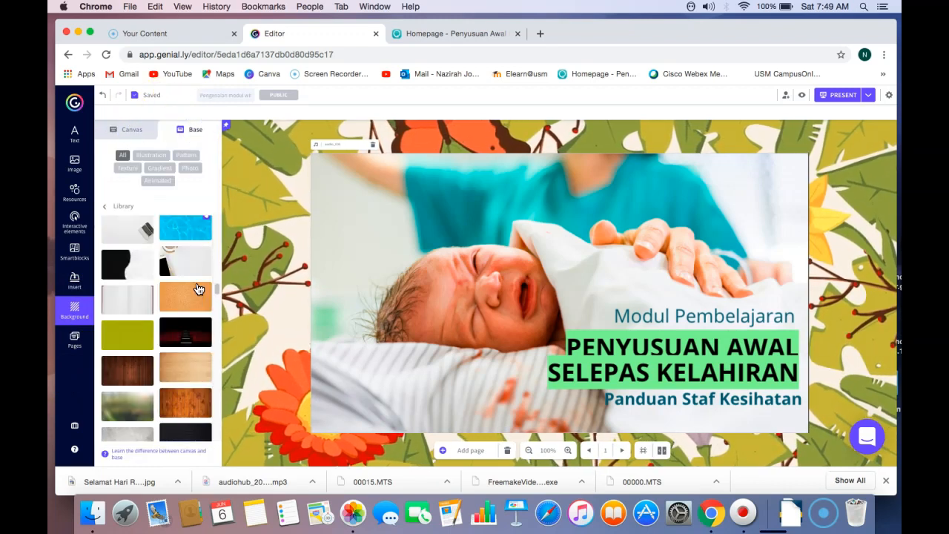
pyautogui.click(129, 155)
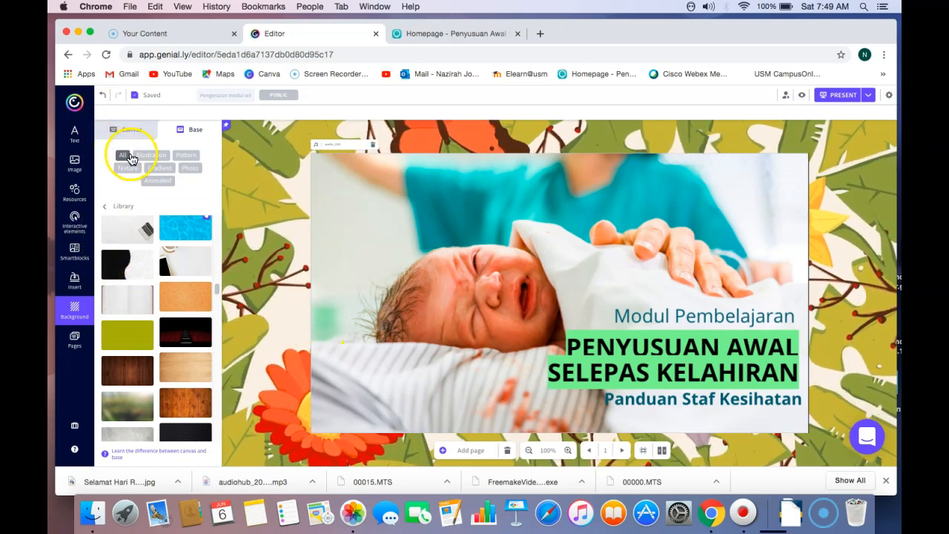
pyautogui.scroll(2, 215, 311)
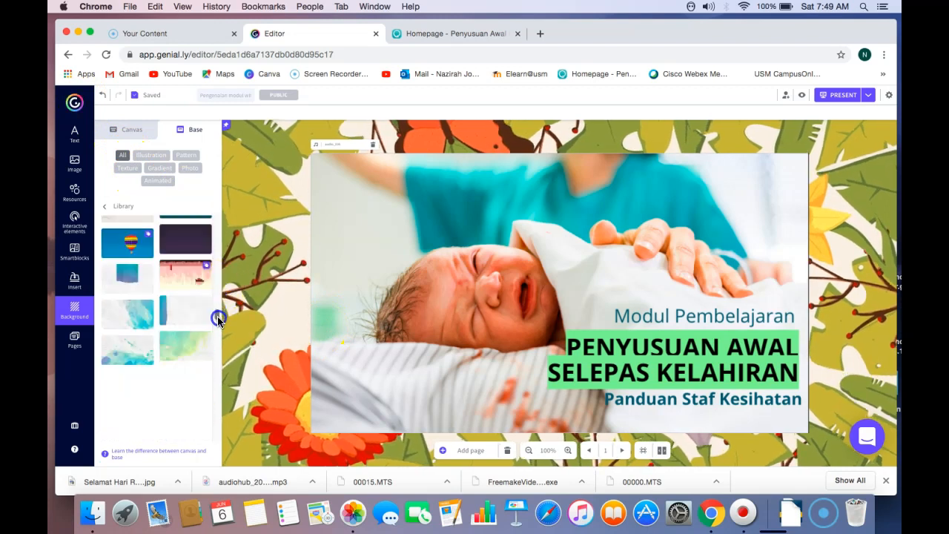
pyautogui.moveTo(217, 322); pyautogui.dragTo(212, 269)
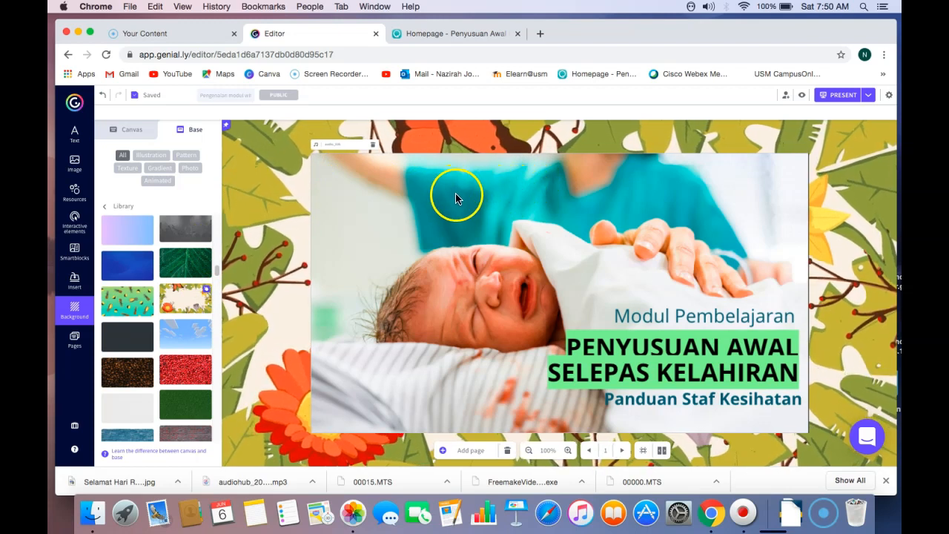
pyautogui.click(349, 147)
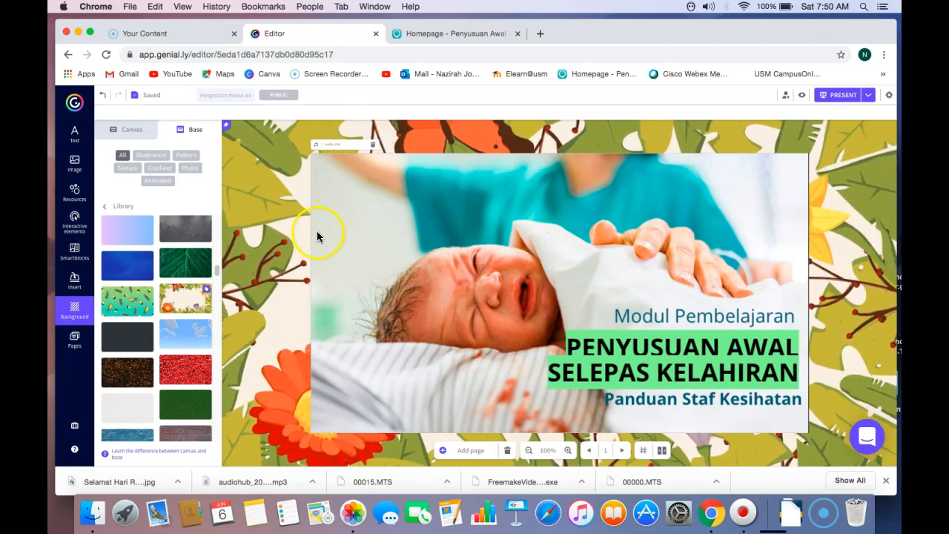
# - Open the second page from the page list and examine its WHO quote text on the animated background
pyautogui.click(74, 339)
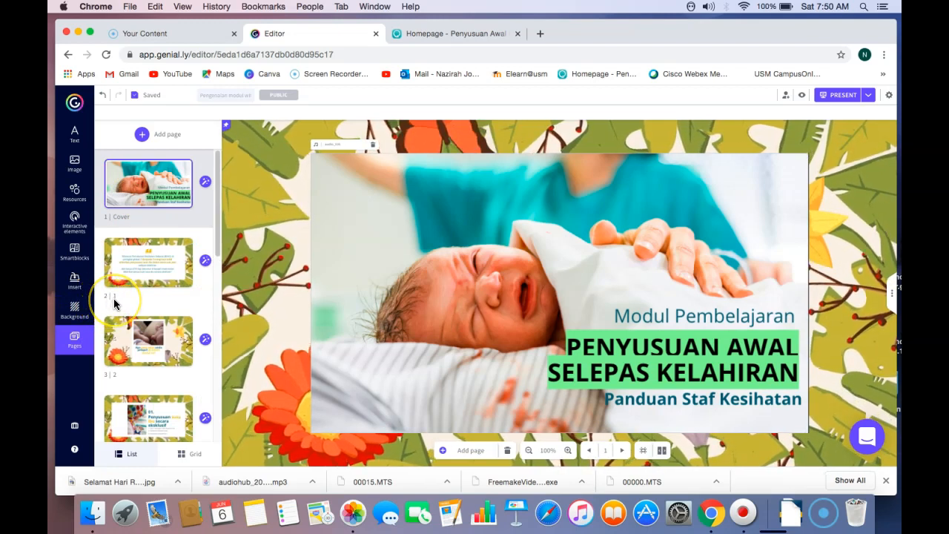
pyautogui.click(114, 253)
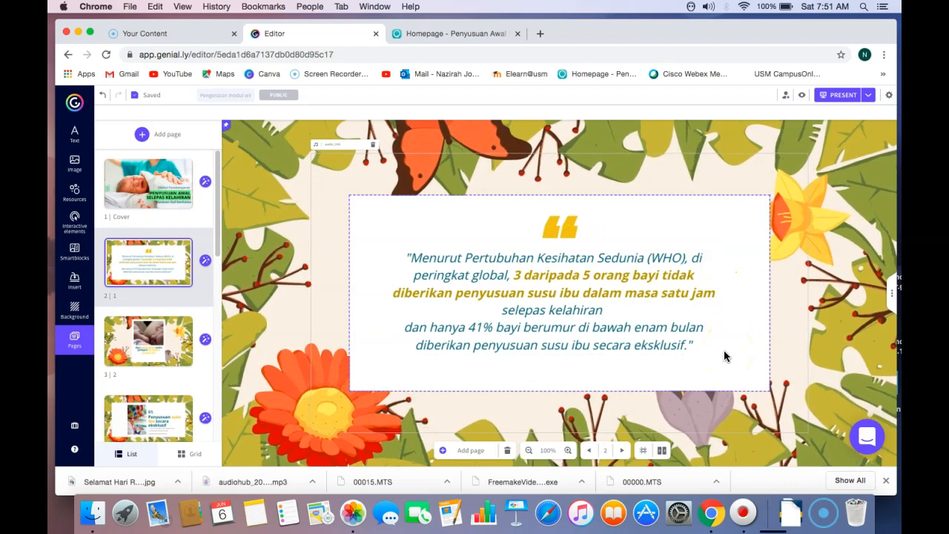
pyautogui.click(449, 334)
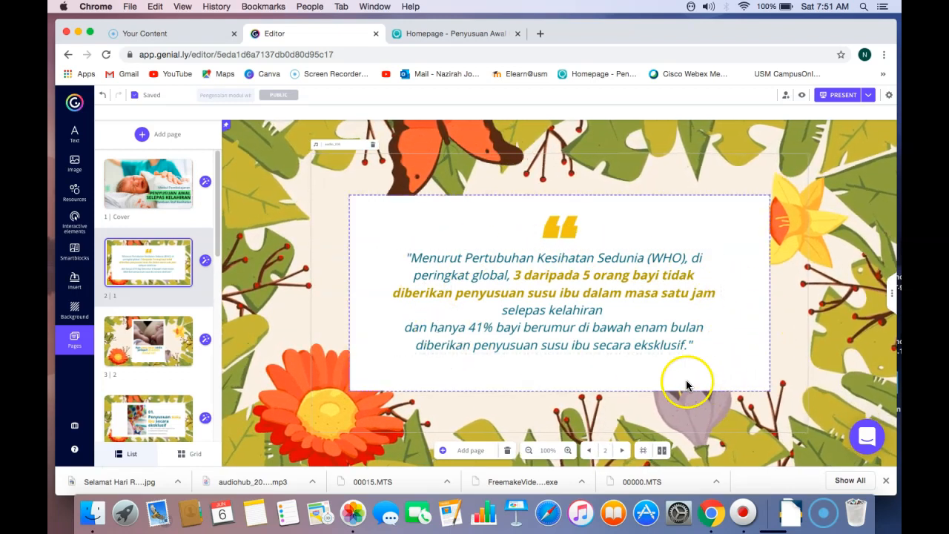
pyautogui.click(683, 379)
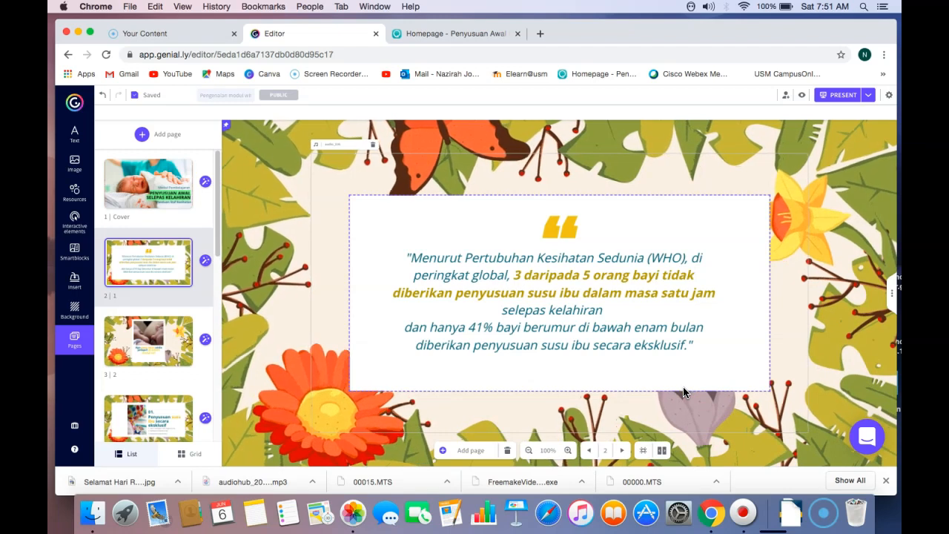
pyautogui.click(661, 406)
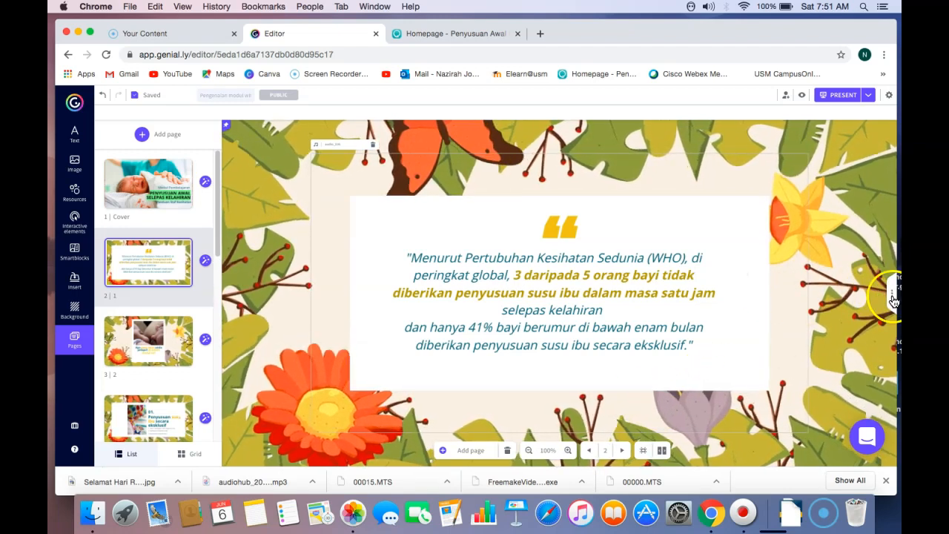
# - Review the second page's canvas size, transitions and video navigation settings, including the transition time between pages
pyautogui.click(893, 299)
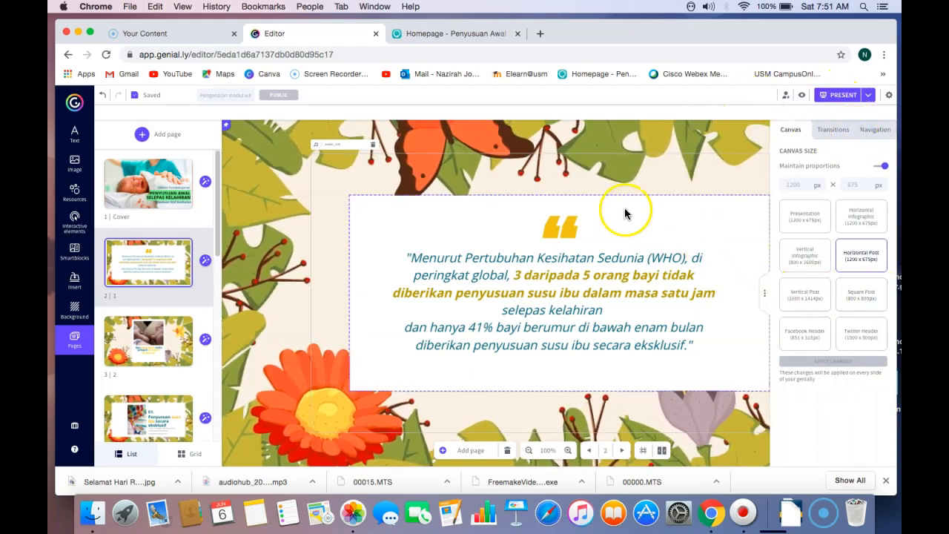
pyautogui.click(878, 132)
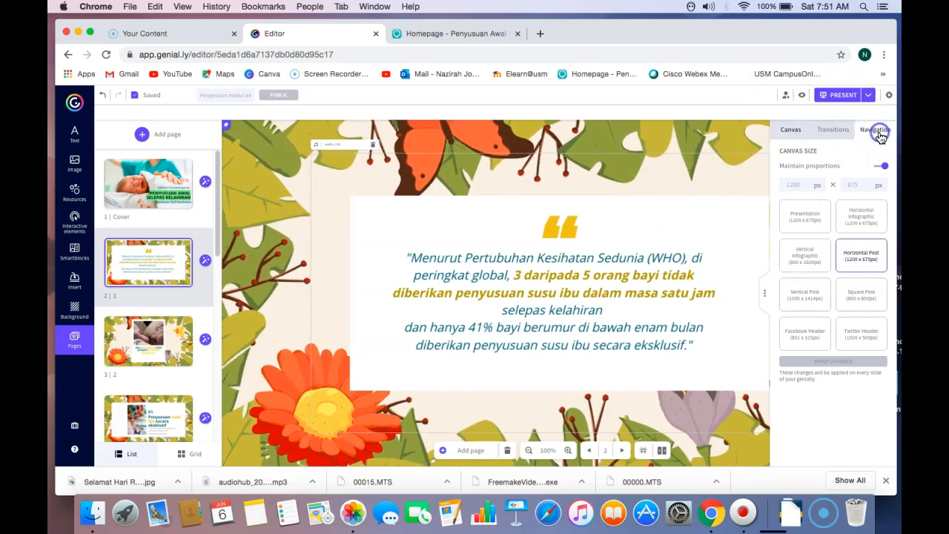
pyautogui.click(754, 197)
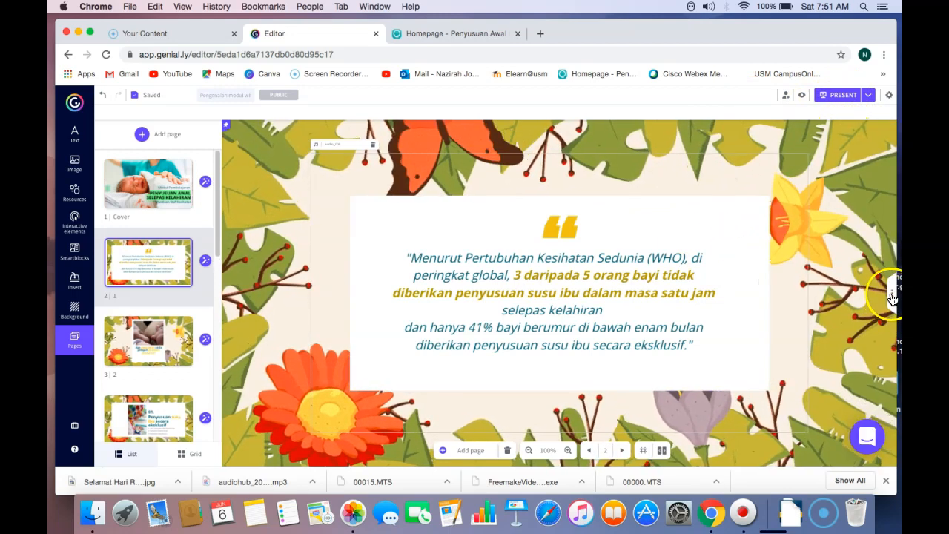
pyautogui.click(892, 294)
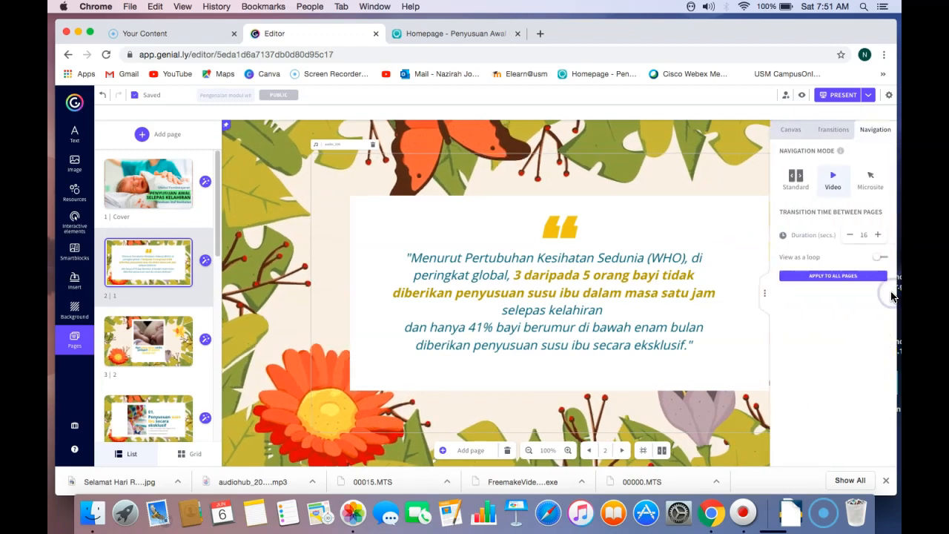
pyautogui.click(789, 130)
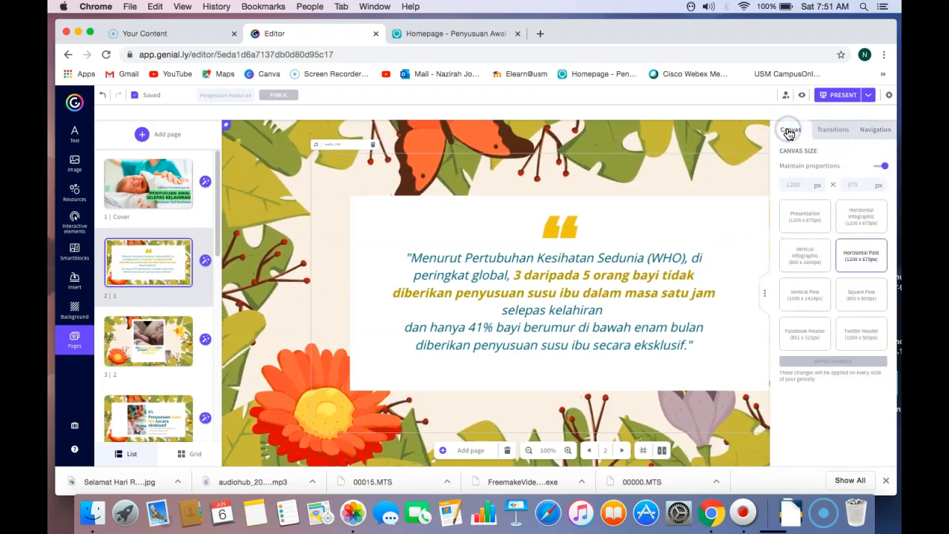
pyautogui.click(835, 131)
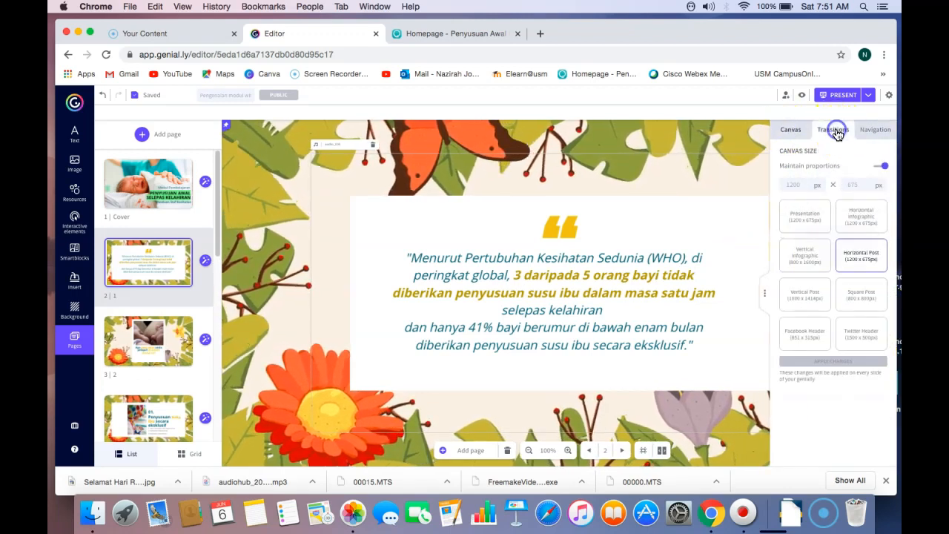
pyautogui.click(874, 132)
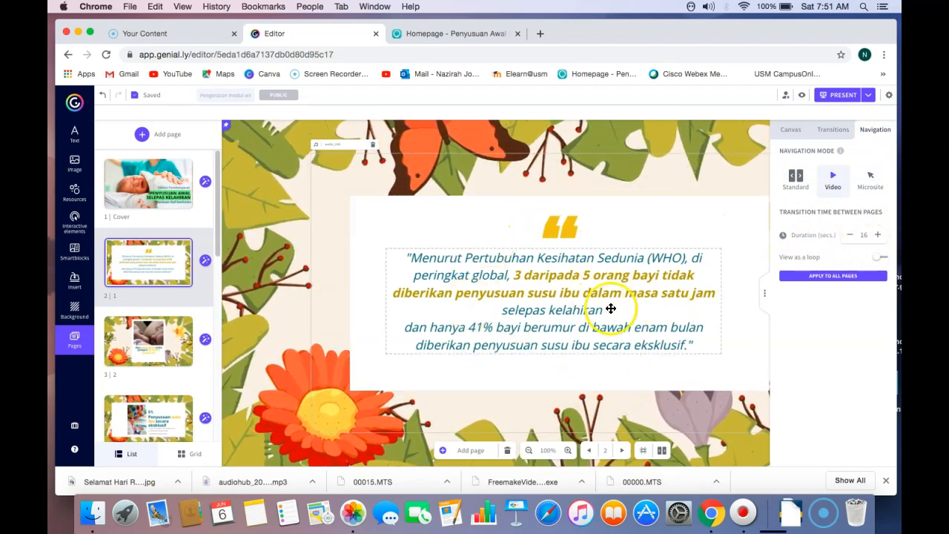
pyautogui.click(864, 236)
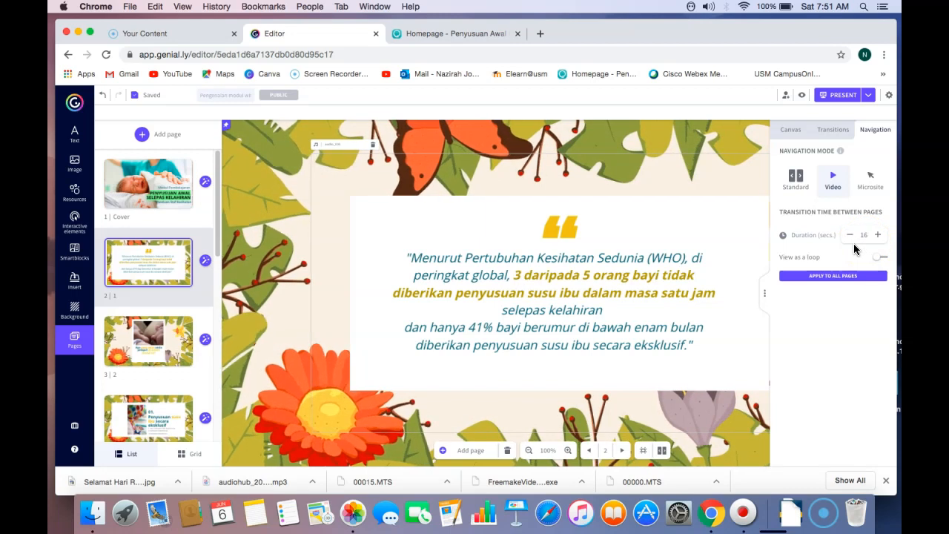
pyautogui.click(831, 279)
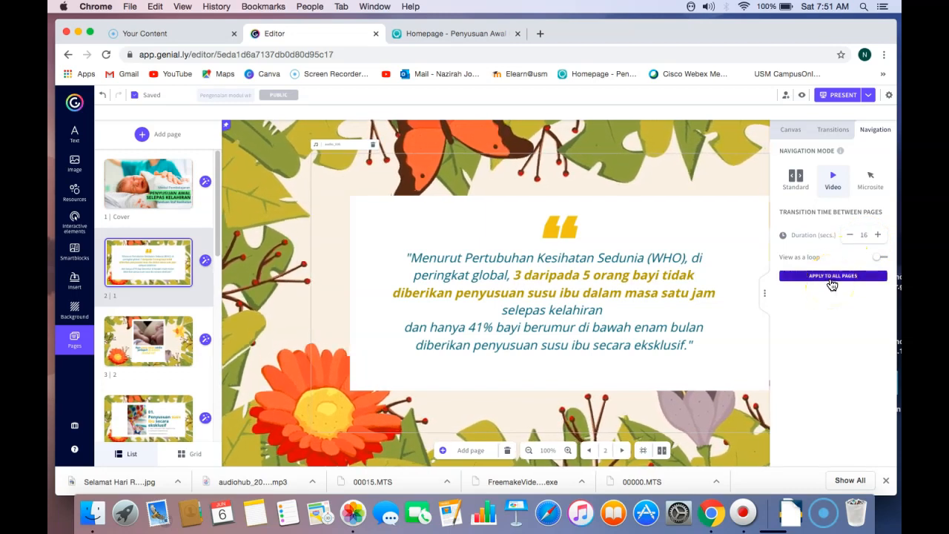
pyautogui.click(270, 197)
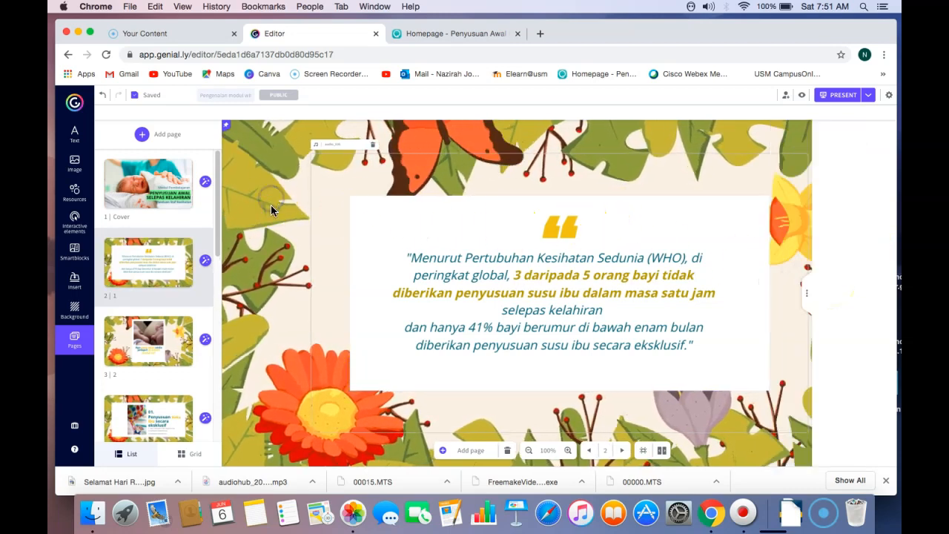
# - Check the video transition duration set for the third and fourth pages
pyautogui.click(107, 327)
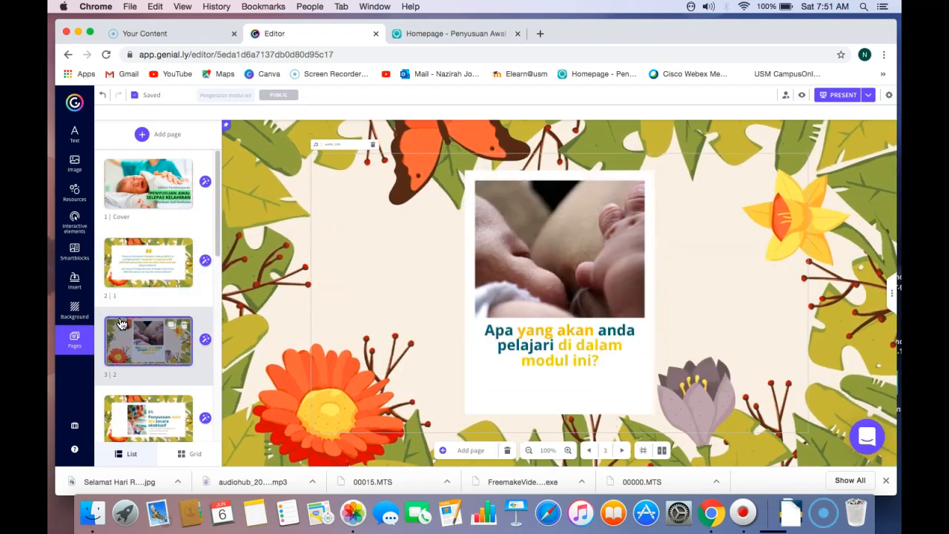
pyautogui.click(880, 271)
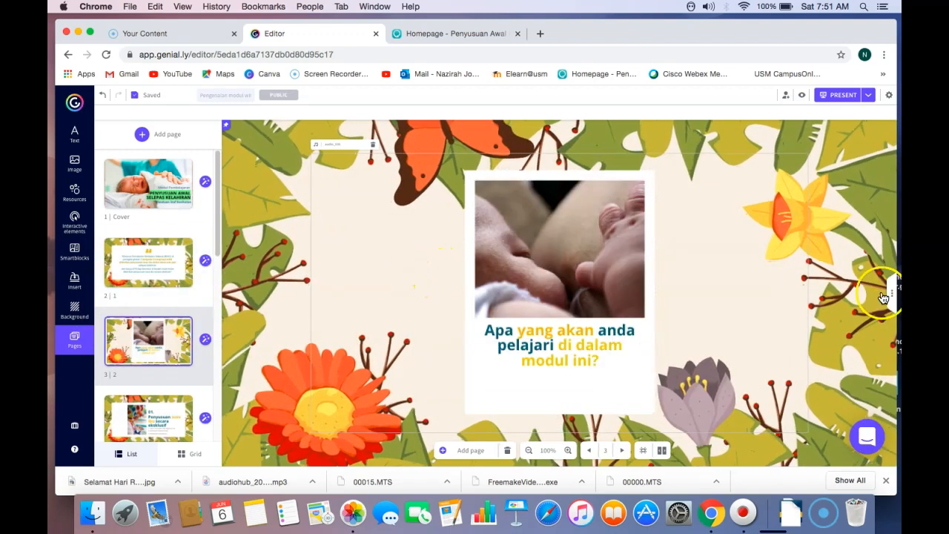
pyautogui.click(892, 296)
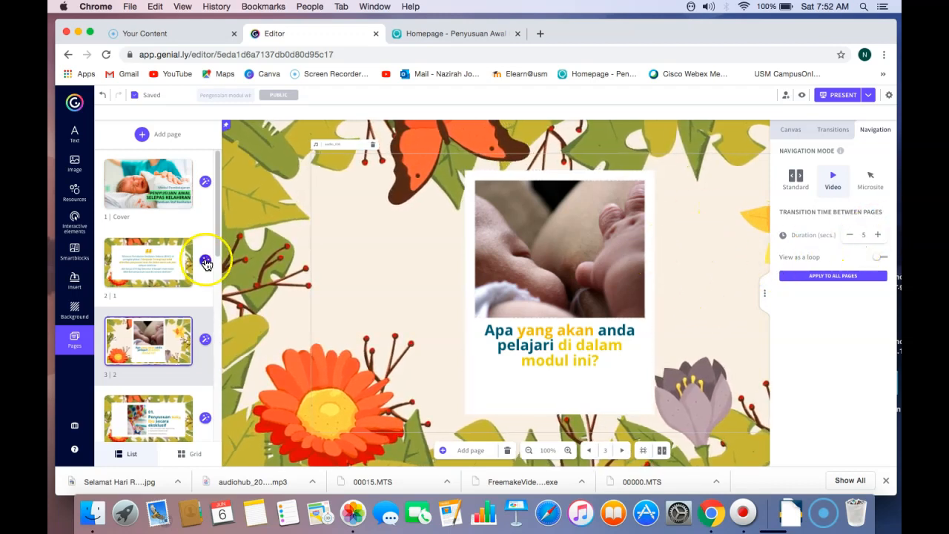
pyautogui.click(114, 406)
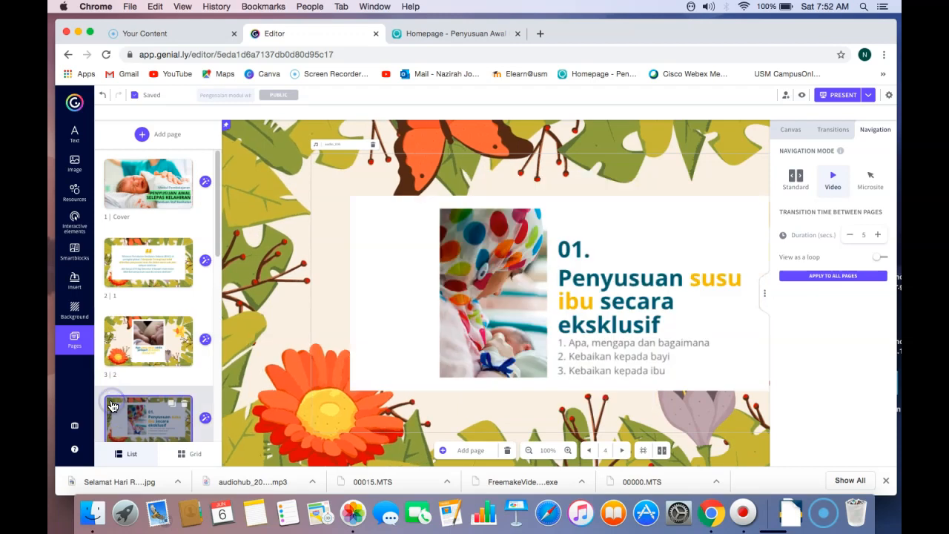
pyautogui.click(579, 219)
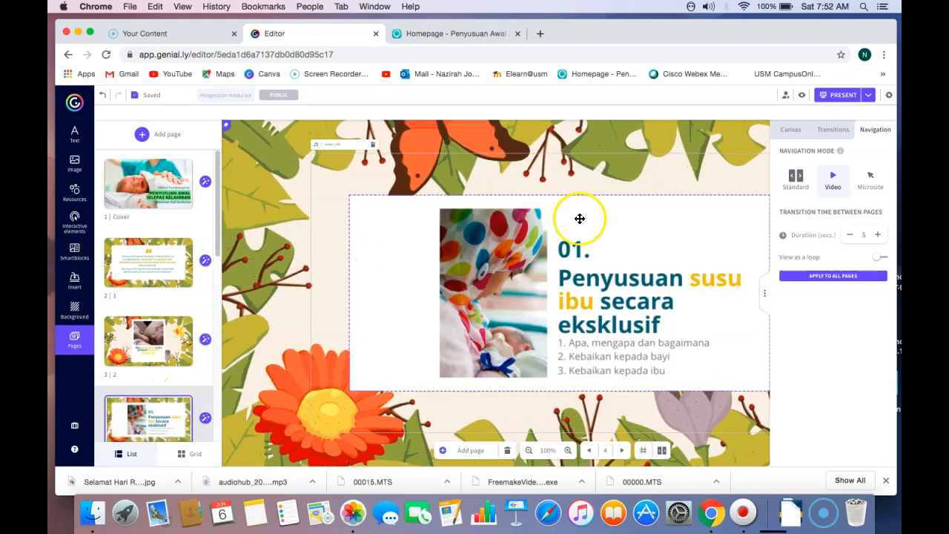
pyautogui.click(763, 293)
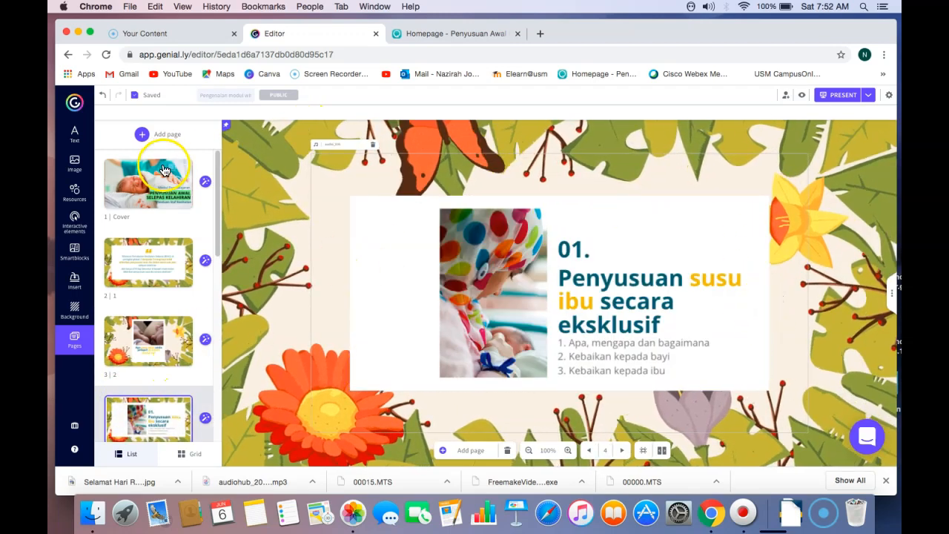
# - Preview the presentation from the cover page with the background audio turned on, and return to editing
pyautogui.click(118, 184)
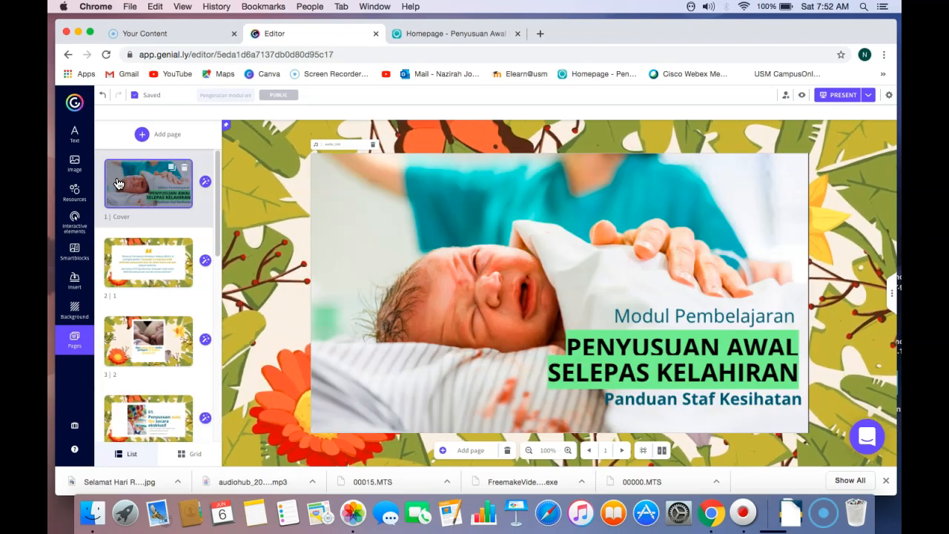
pyautogui.click(131, 283)
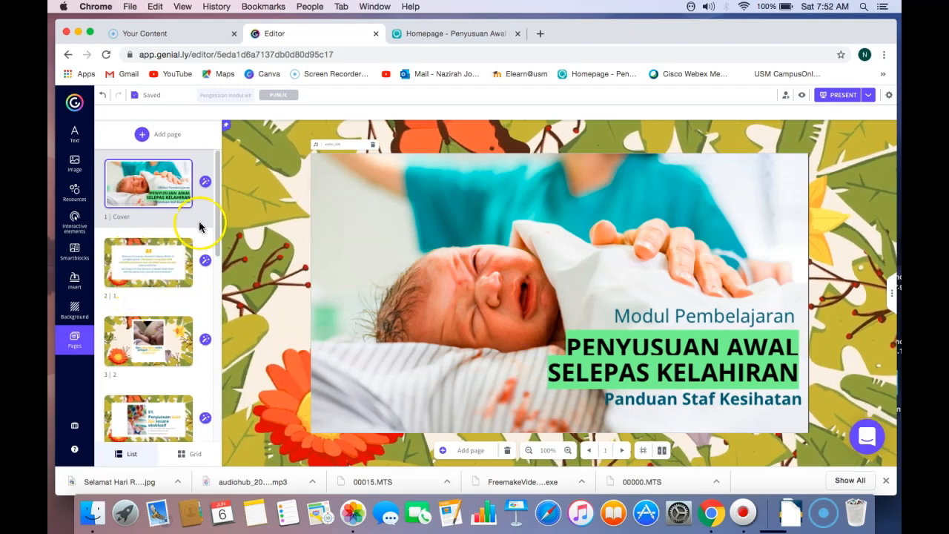
pyautogui.moveTo(215, 188)
pyautogui.mouseDown()
pyautogui.moveTo(218, 417)
pyautogui.moveTo(212, 314)
pyautogui.moveTo(223, 184)
pyautogui.mouseUp()
pyautogui.click(148, 173)
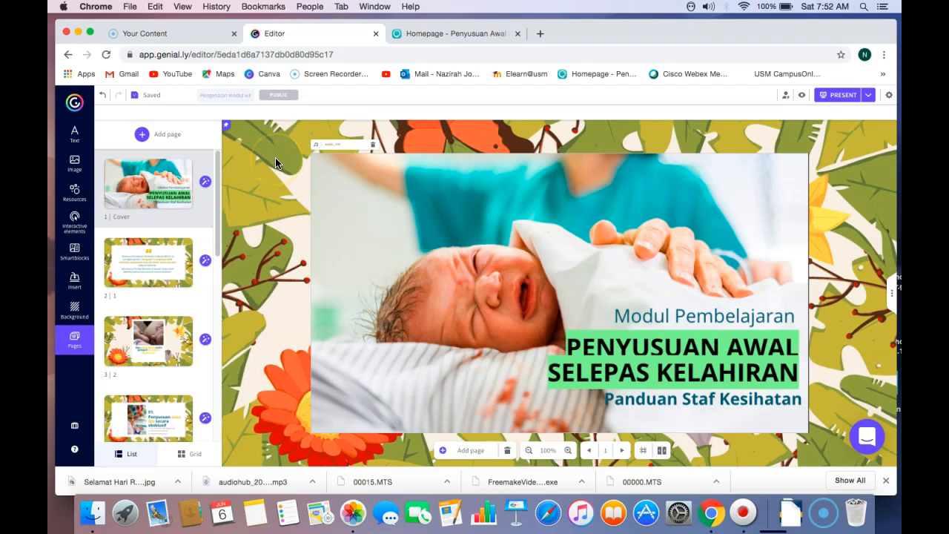
pyautogui.click(803, 97)
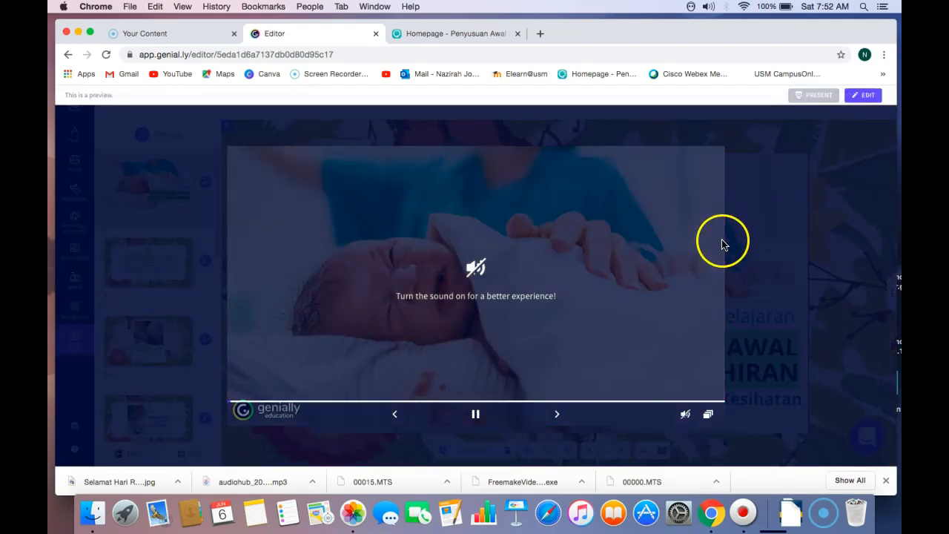
pyautogui.click(686, 416)
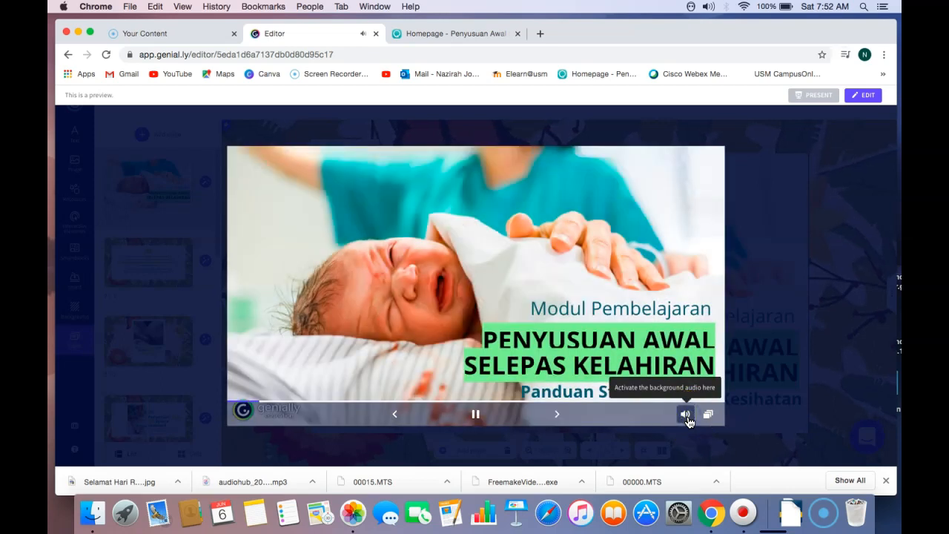
pyautogui.click(672, 432)
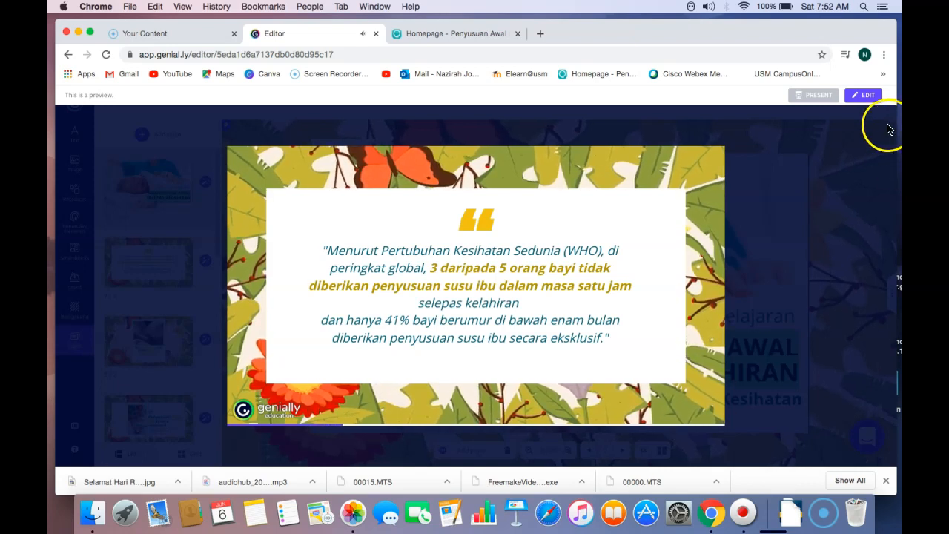
pyautogui.click(863, 100)
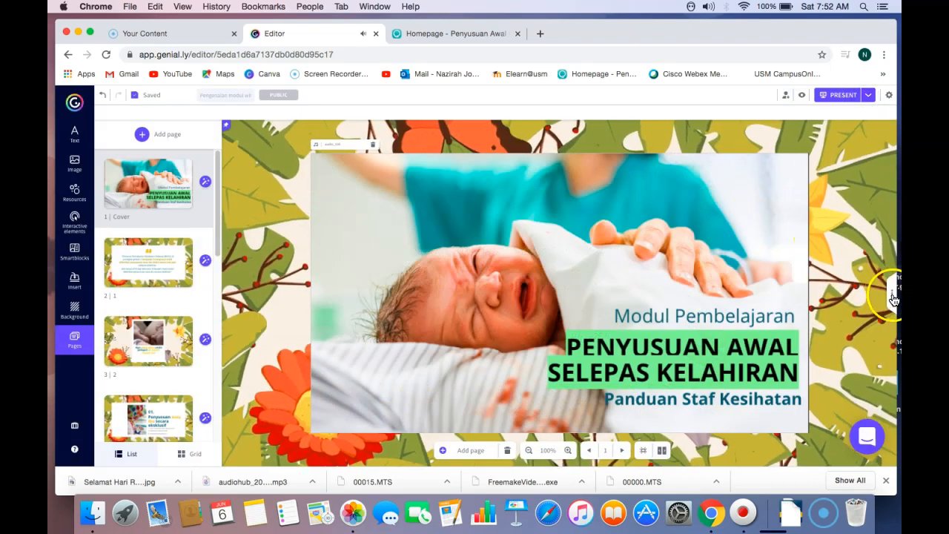
# - Review the cover page's navigation, transition and canvas size settings, and close the page settings
pyautogui.click(893, 295)
pyautogui.click(831, 133)
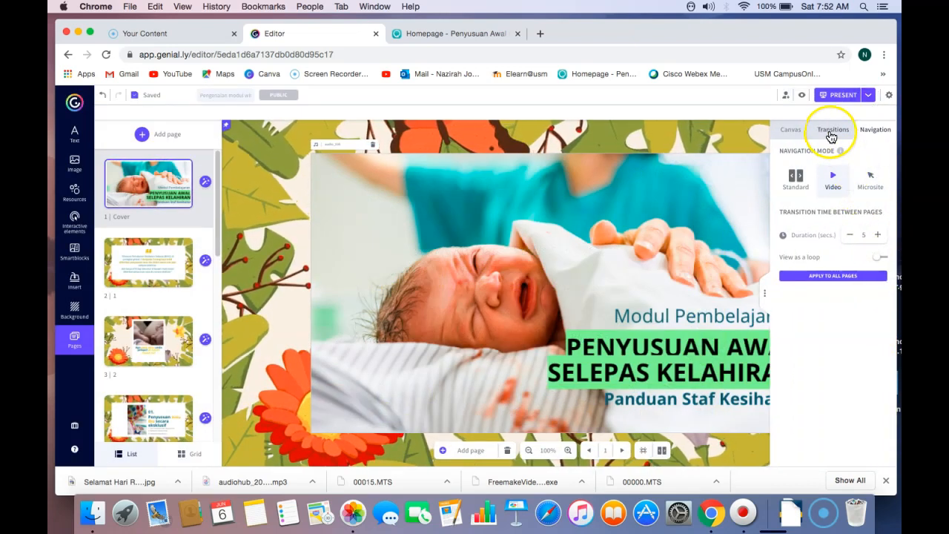
pyautogui.click(831, 136)
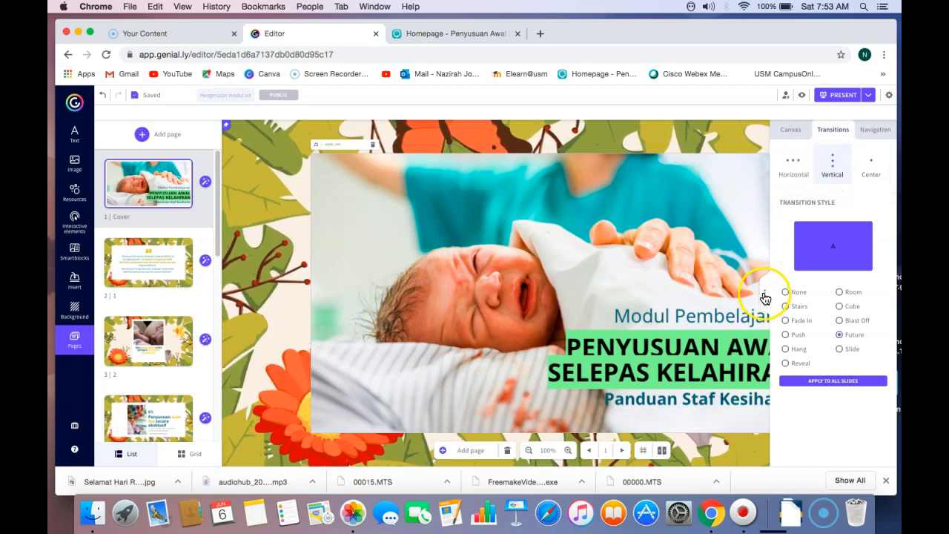
pyautogui.click(796, 130)
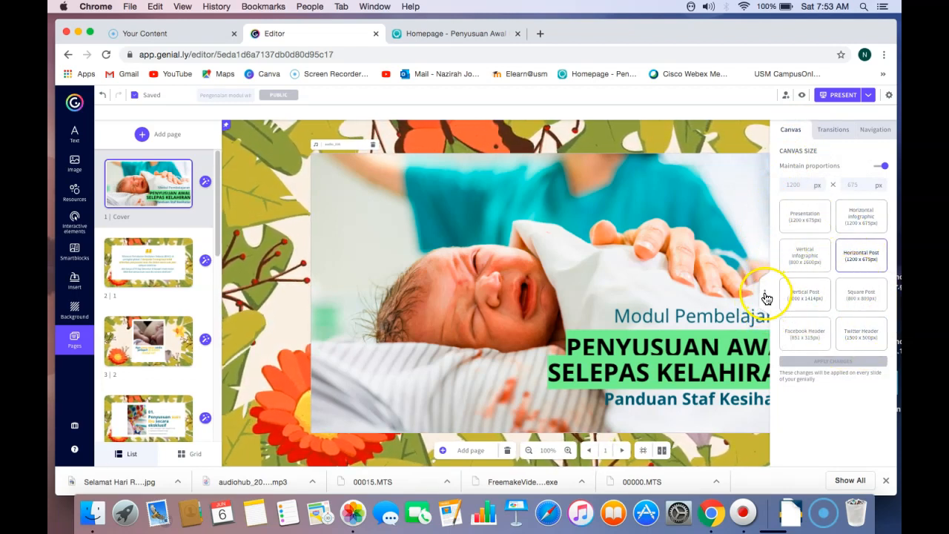
pyautogui.click(765, 293)
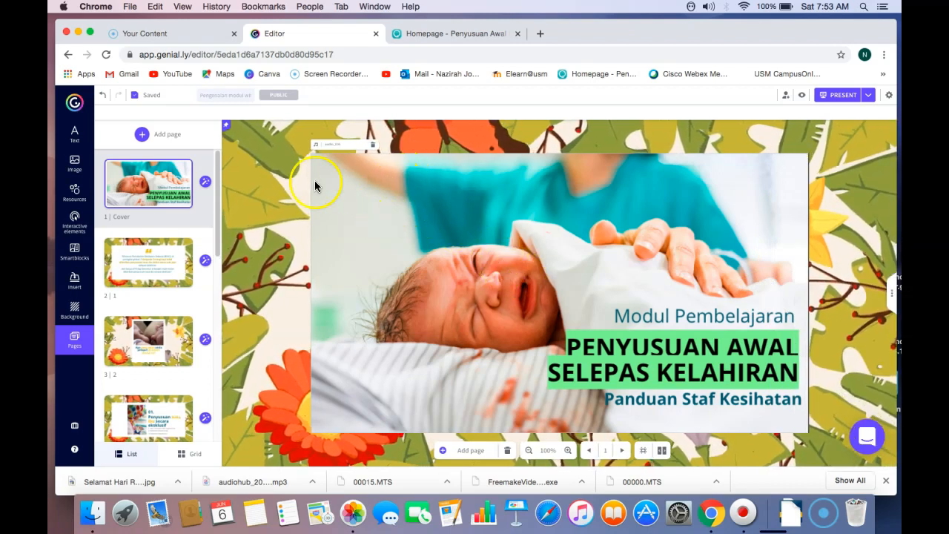
# - Start recording an audio narration with the microphone and preview the presentation with its sound turned on
pyautogui.click(74, 282)
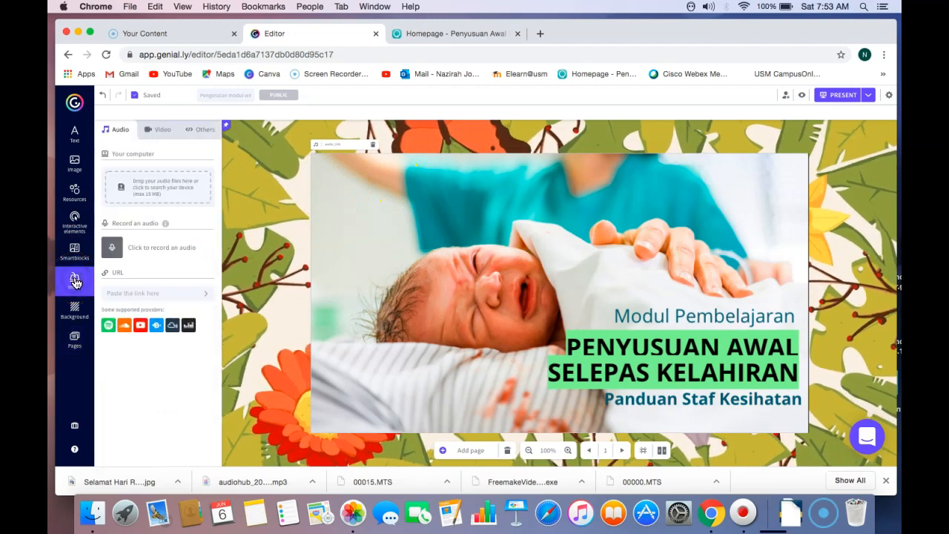
pyautogui.click(129, 246)
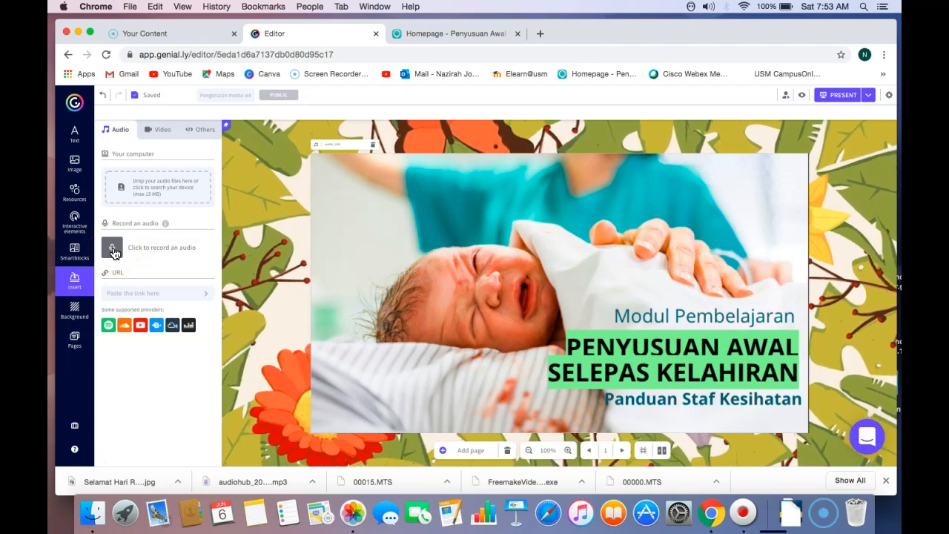
pyautogui.click(113, 253)
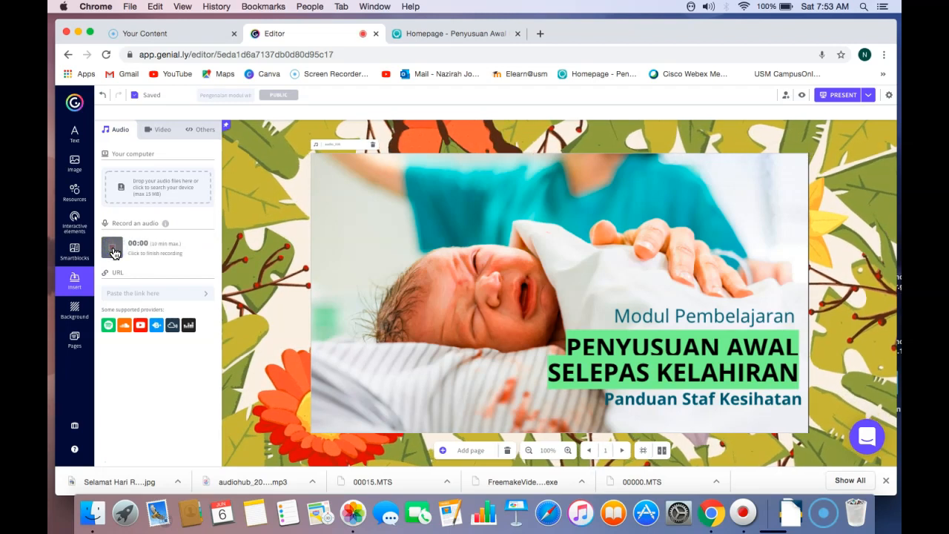
pyautogui.click(802, 95)
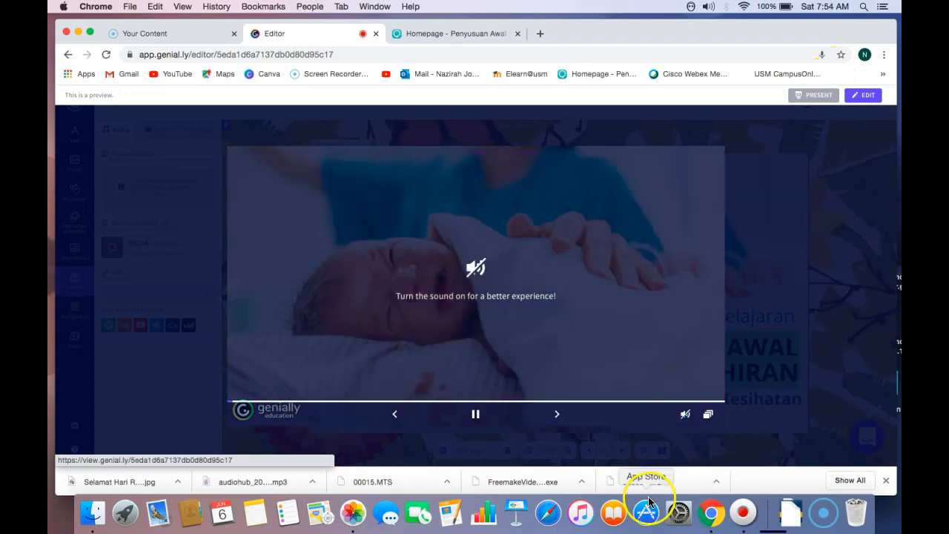
pyautogui.click(687, 416)
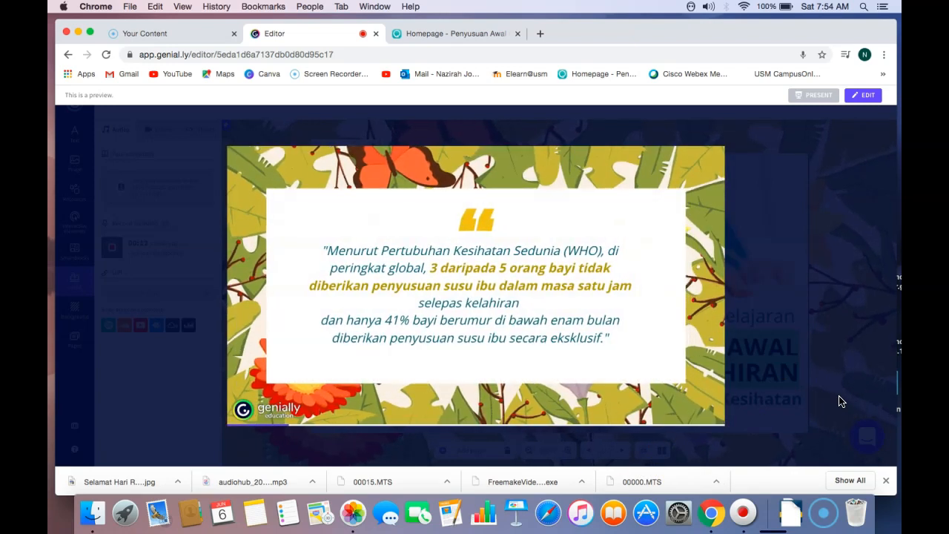
# - Skip ahead to the "03. Sentuhan kulit ke kulit" page in the preview, and replay the presentation from the cover
pyautogui.click(547, 401)
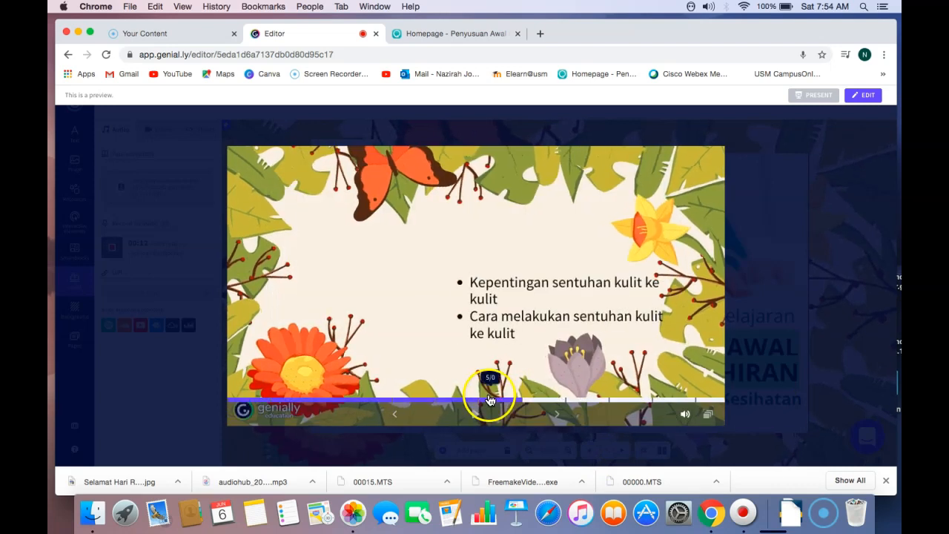
pyautogui.click(478, 413)
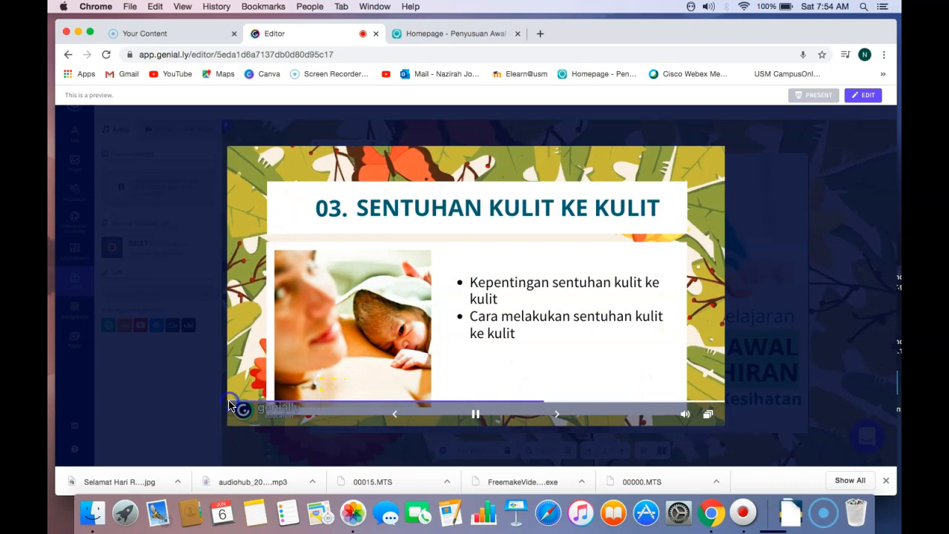
pyautogui.click(514, 406)
pyautogui.click(477, 412)
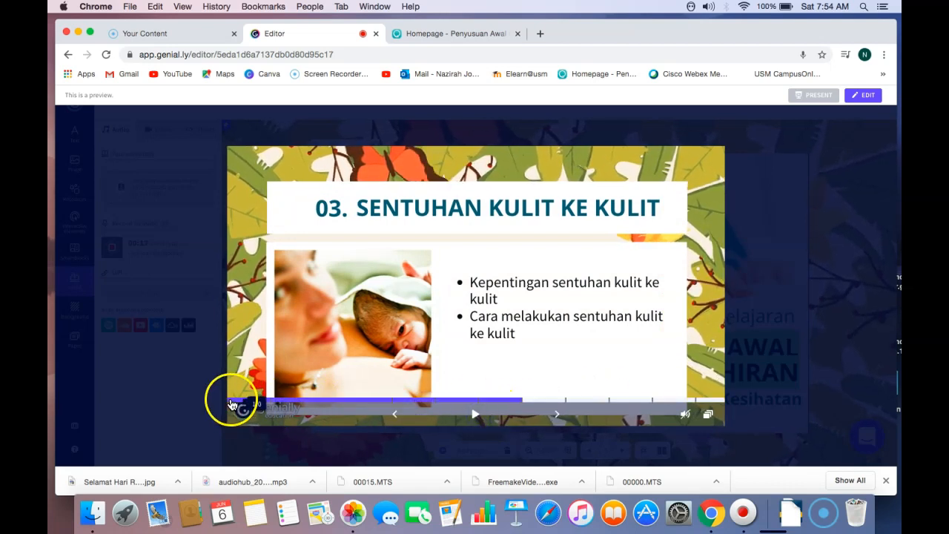
pyautogui.click(230, 401)
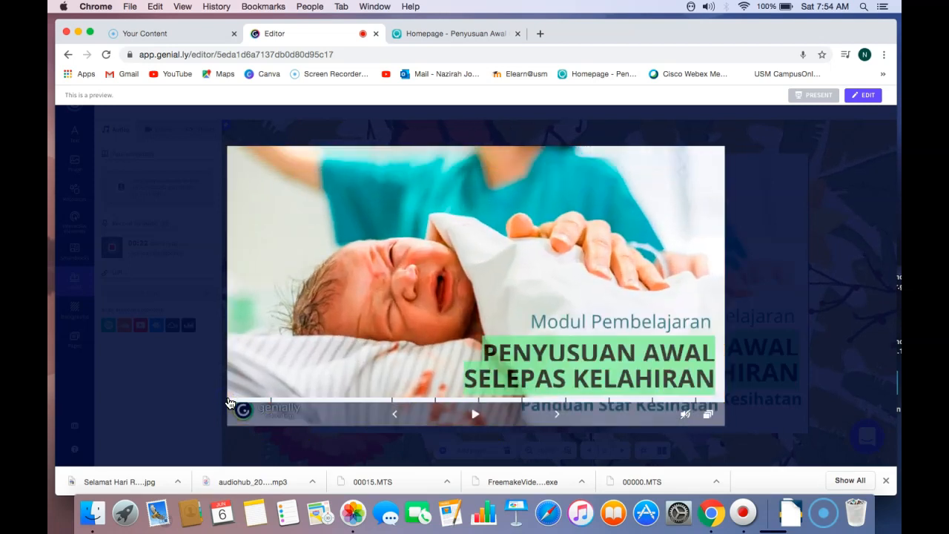
pyautogui.click(255, 384)
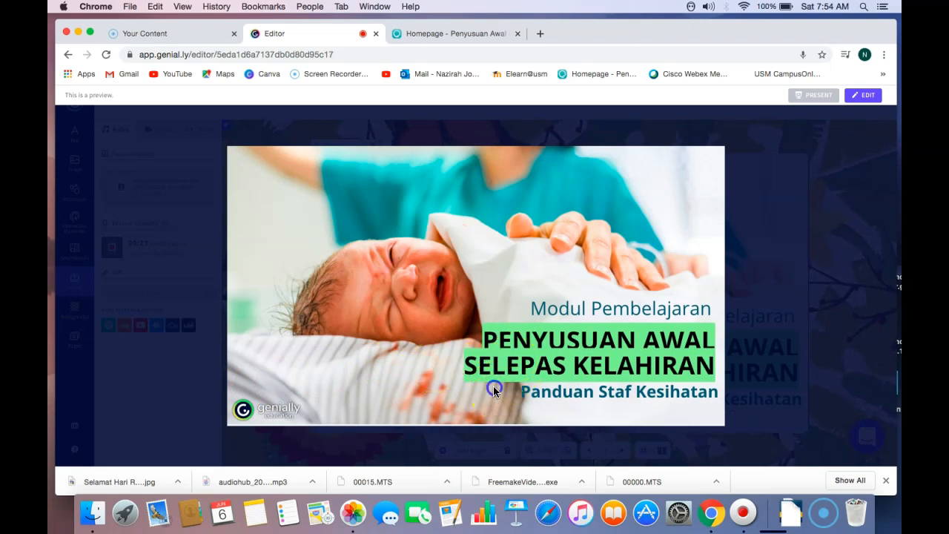
pyautogui.moveTo(466, 415)
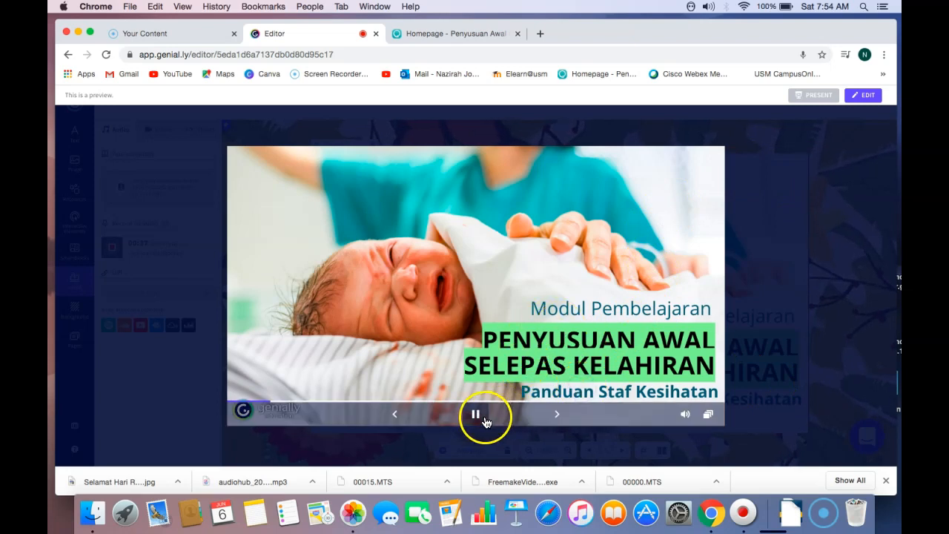
pyautogui.click(478, 413)
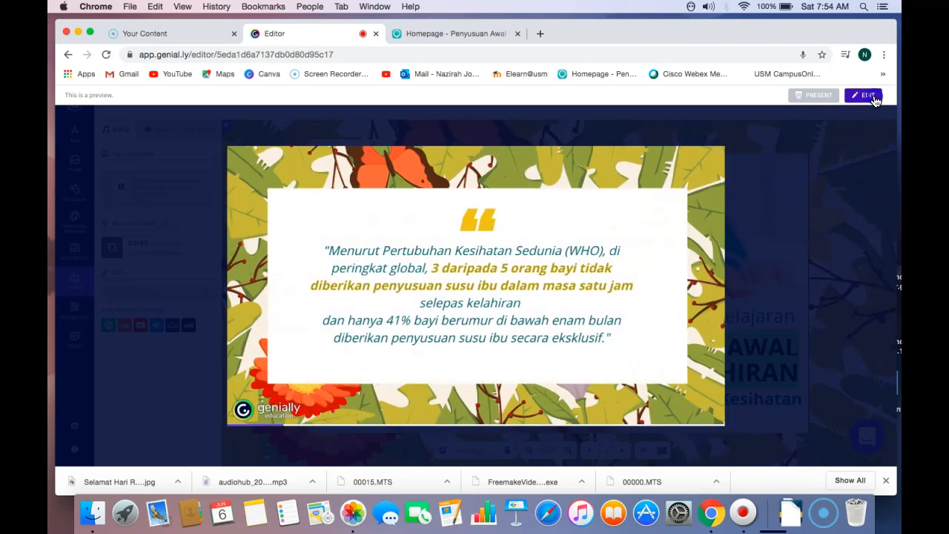
# - Return to editing, finish the audio recording, and delete its player from the middle of the cover page
pyautogui.click(874, 99)
pyautogui.click(112, 249)
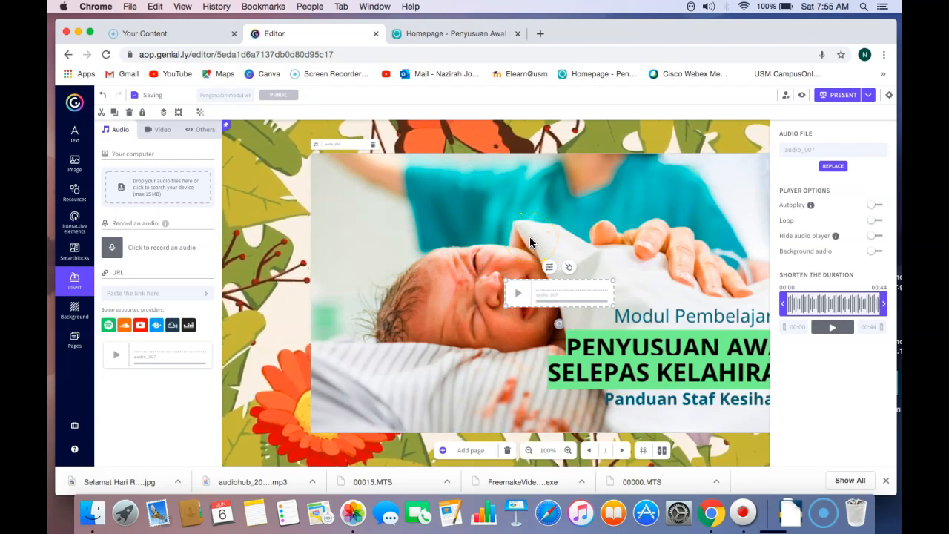
pyautogui.click(521, 280)
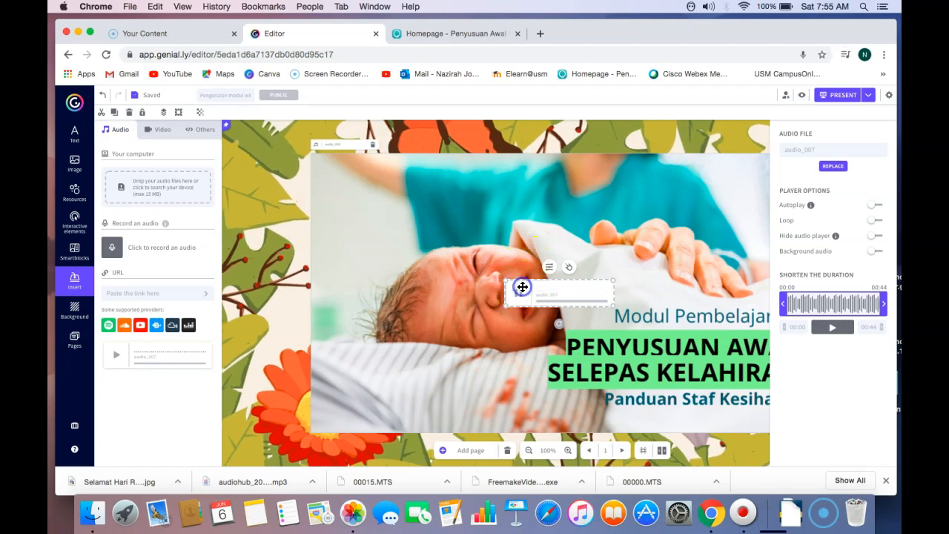
pyautogui.press('Delete')
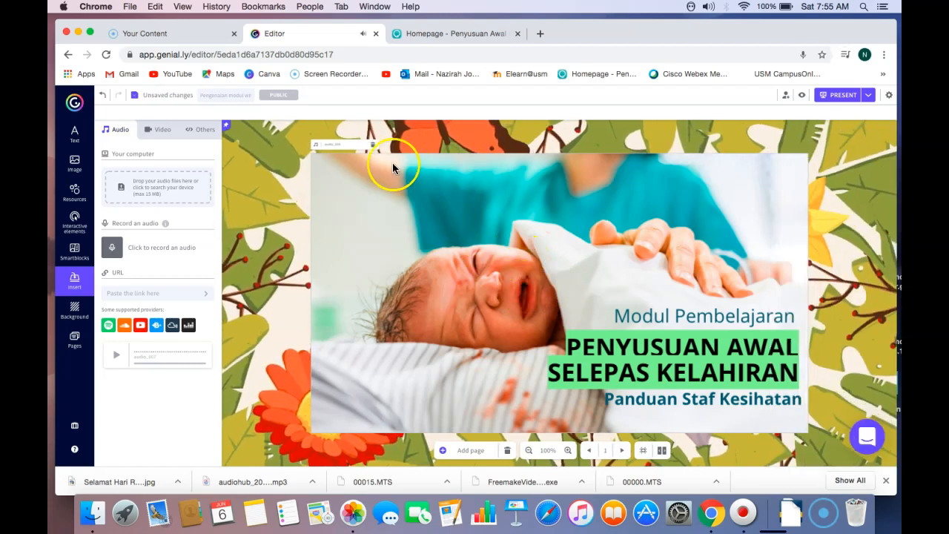
# - Cancel choosing a replacement file for the background audio audio_006, and delete that audio from the presentation
pyautogui.click(340, 143)
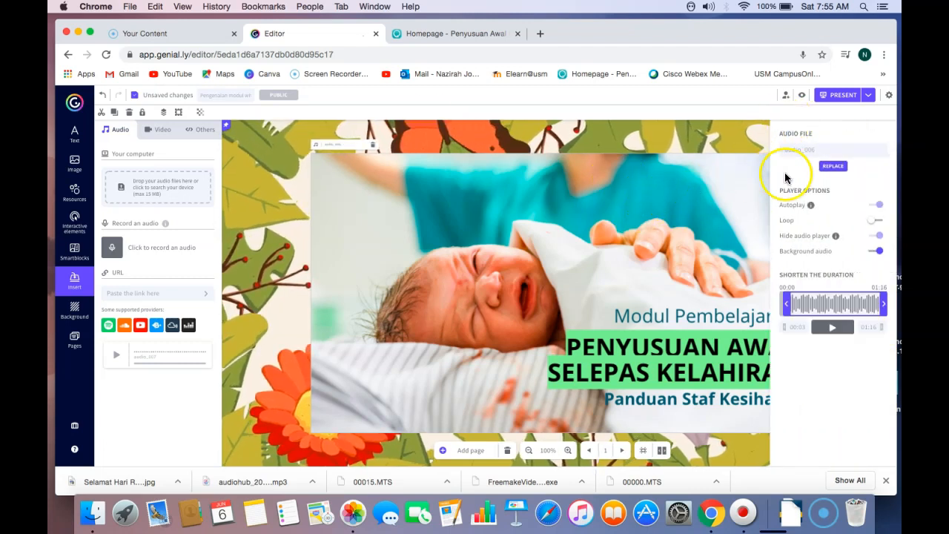
pyautogui.click(833, 166)
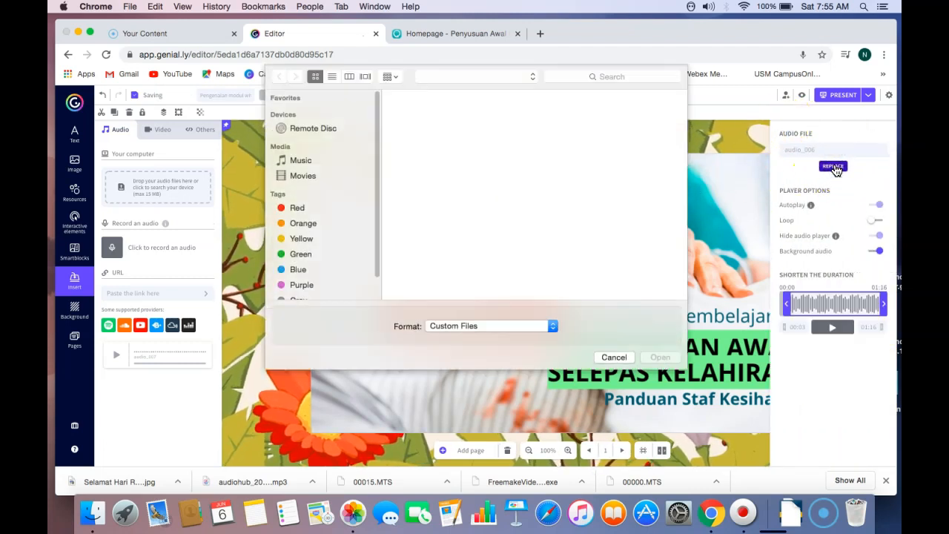
pyautogui.click(614, 357)
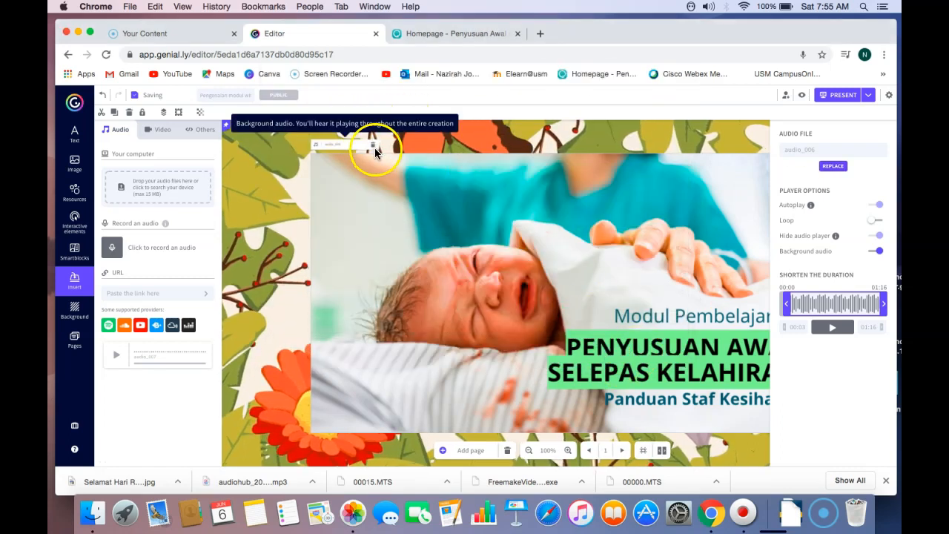
pyautogui.click(375, 149)
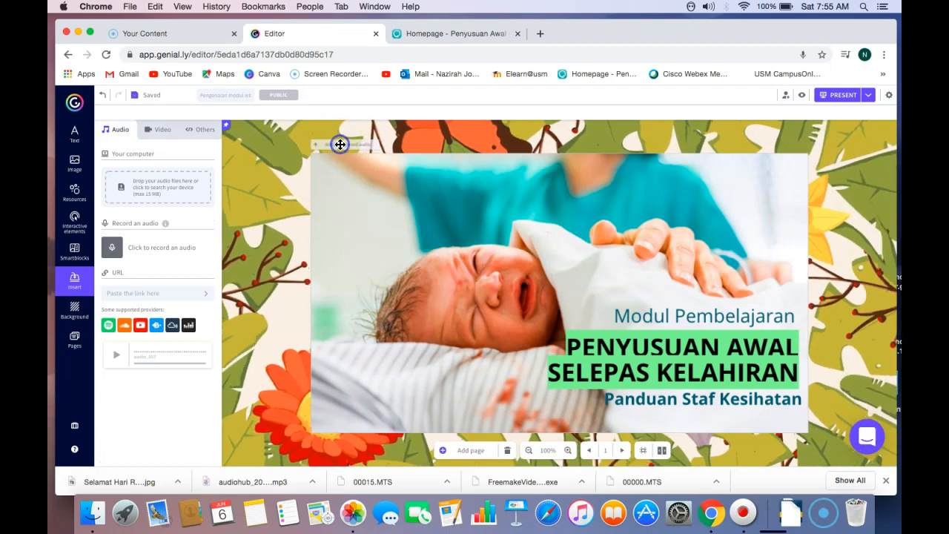
# - Add the recording audio_007 as the background audio and trim its start to 00:04
pyautogui.click(339, 144)
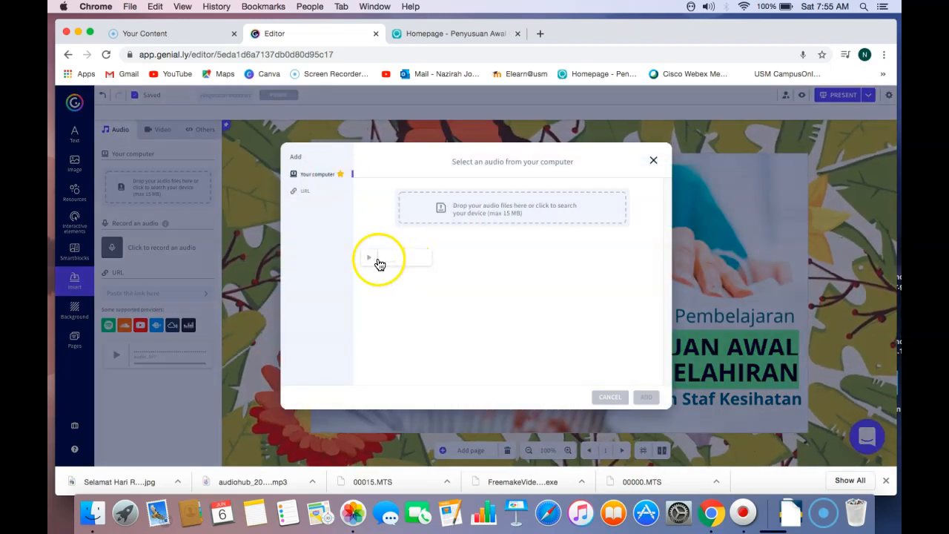
pyautogui.click(389, 259)
pyautogui.click(645, 397)
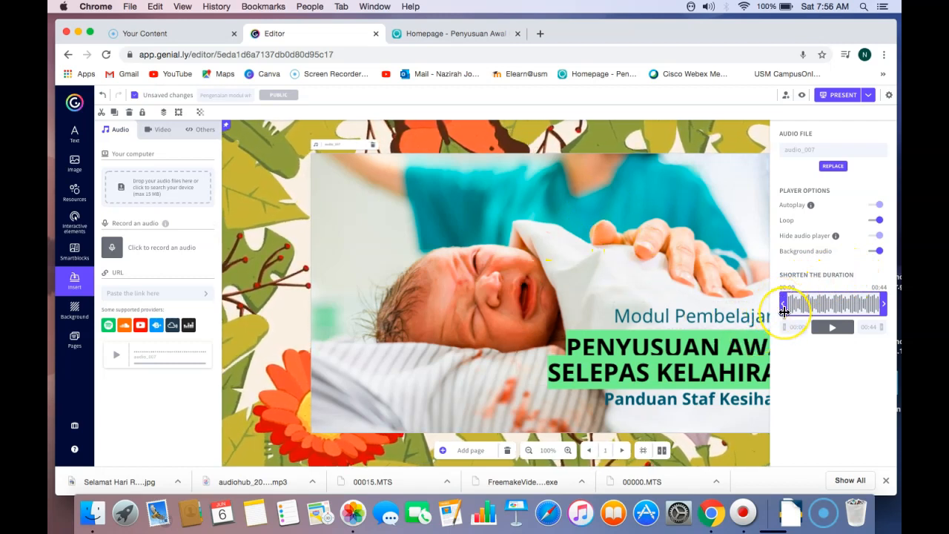
pyautogui.click(833, 330)
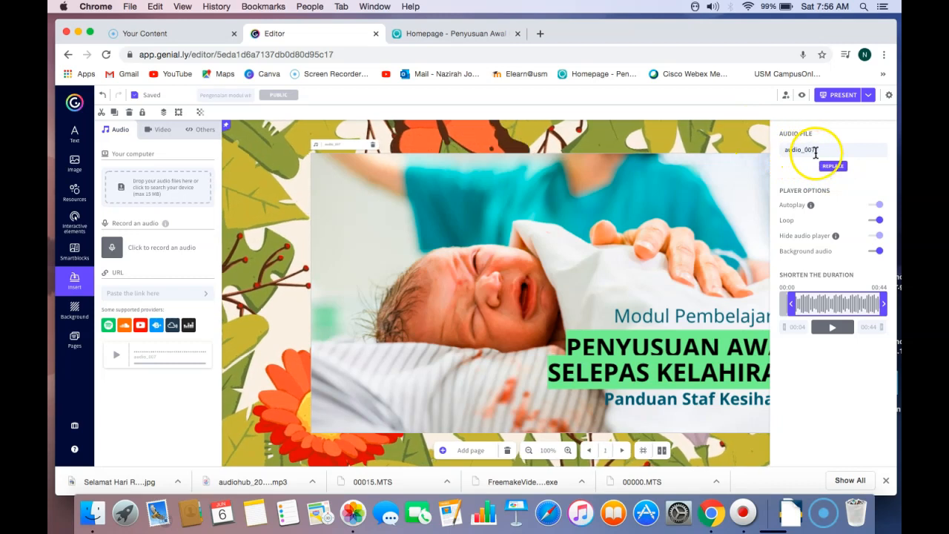
pyautogui.click(731, 132)
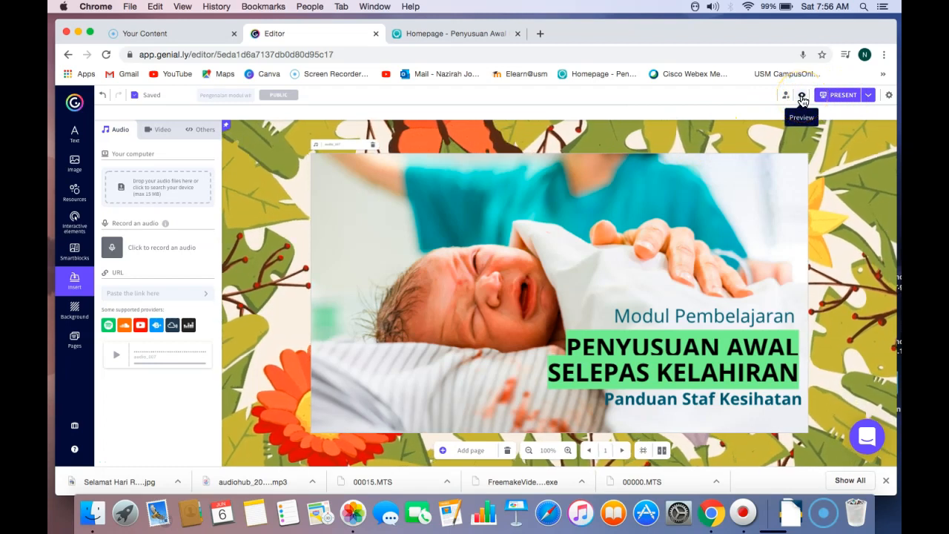
# - Preview the presentation with the new background audio playing, and return to editing
pyautogui.click(802, 96)
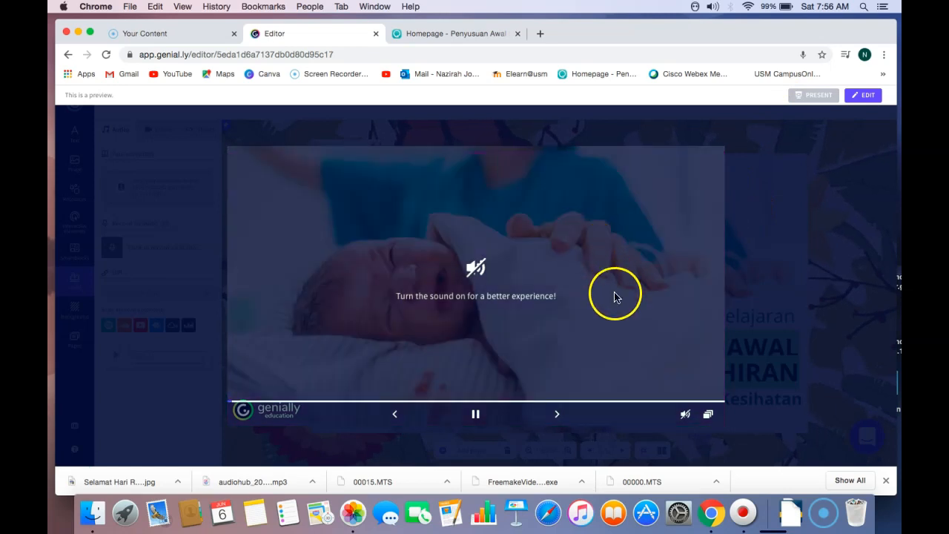
pyautogui.click(685, 413)
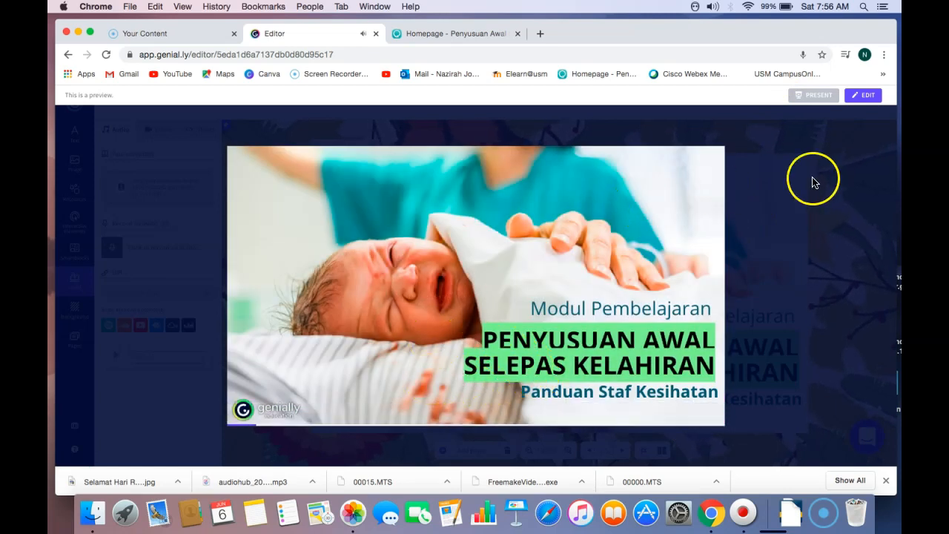
pyautogui.click(863, 95)
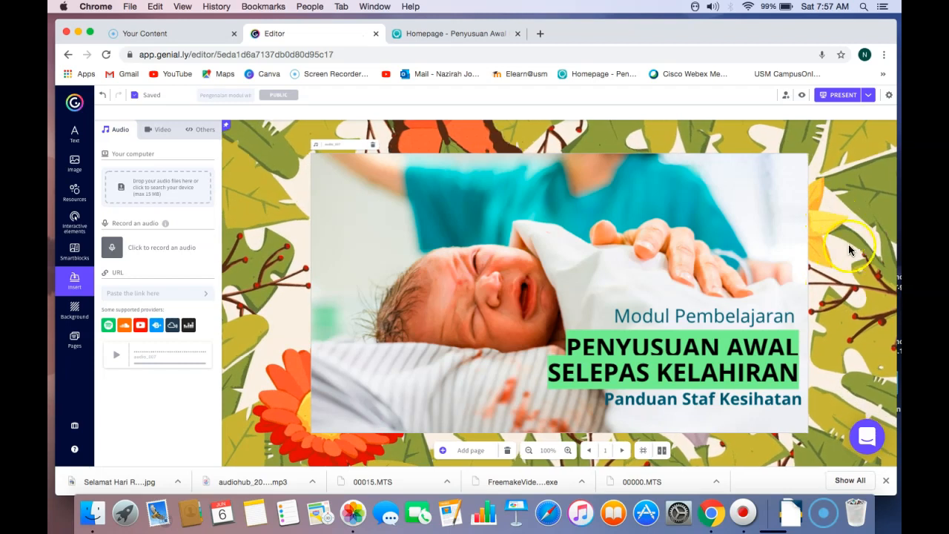
# - Show the presentation's iframe and script embed codes, and switch to the OpenLearning course homepage to examine the embedded presentation
pyautogui.click(868, 97)
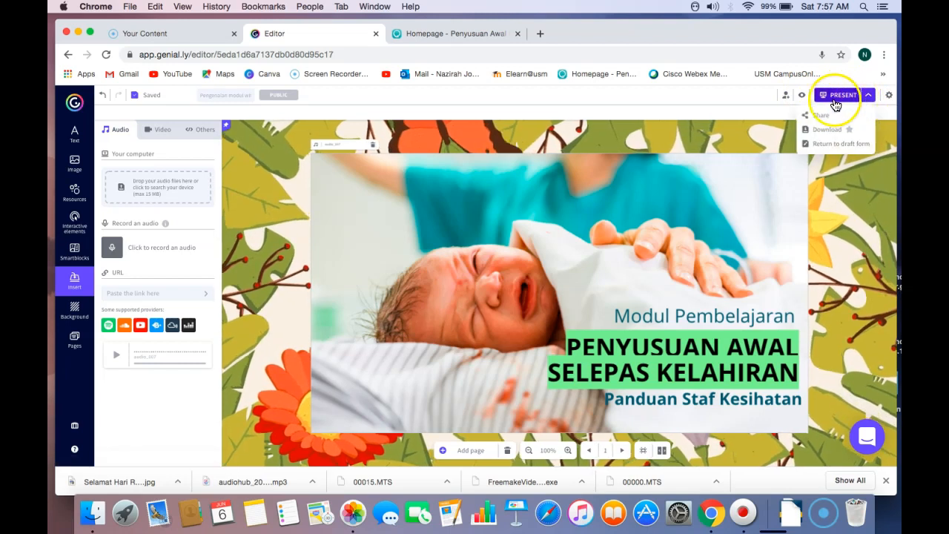
pyautogui.click(823, 117)
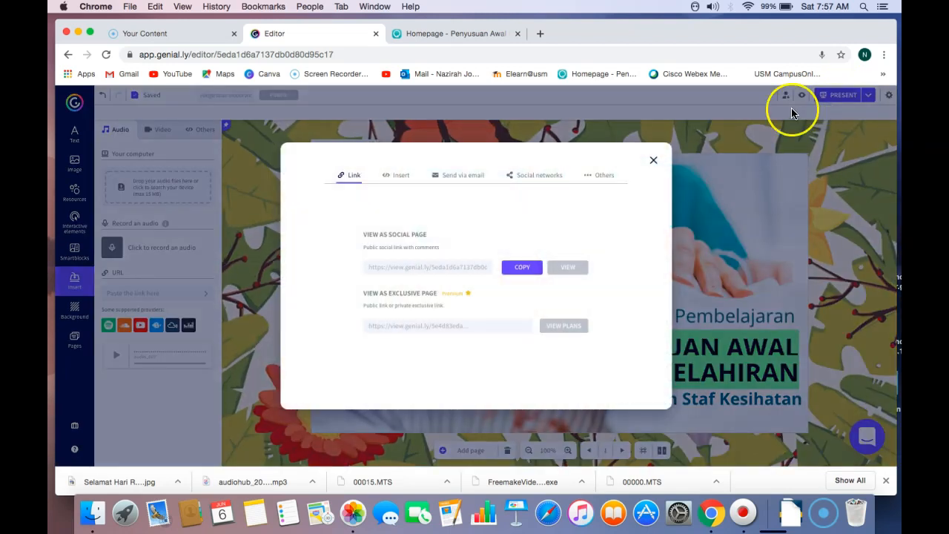
pyautogui.click(396, 178)
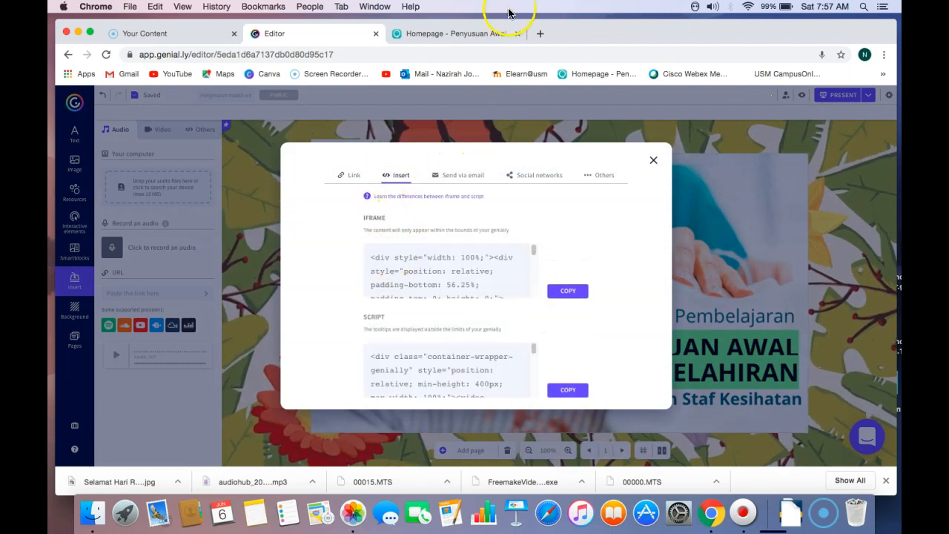
pyautogui.click(477, 33)
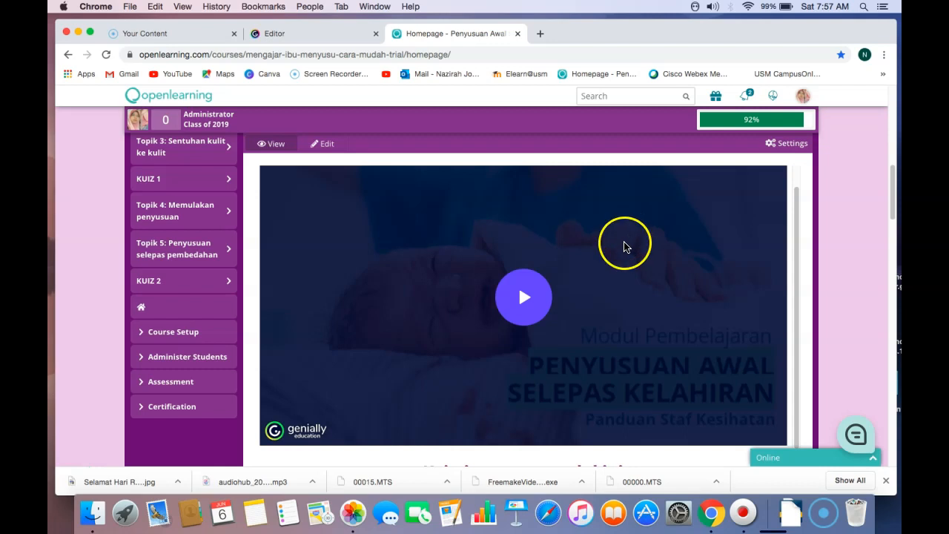
pyautogui.scroll(-2, 625, 241)
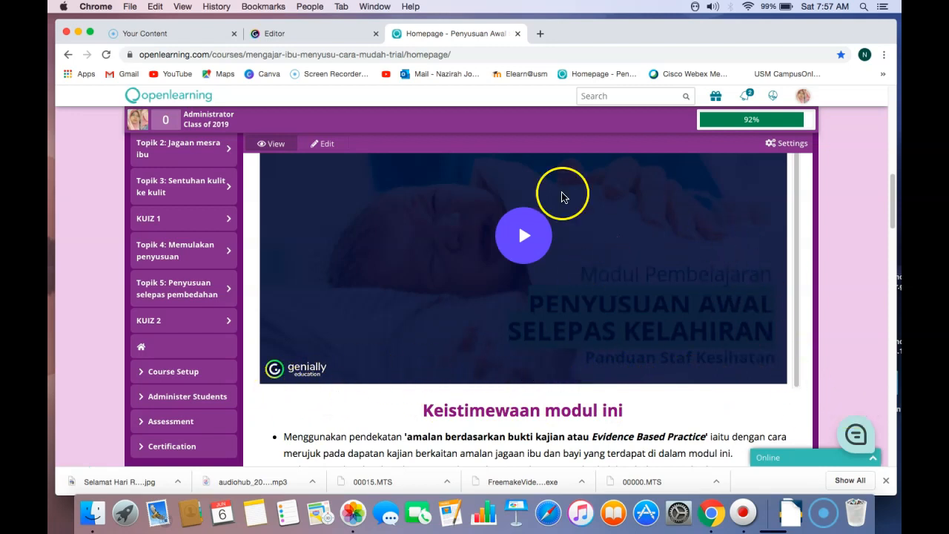
# - Examine how the embedded Genially presentation sits between the text sections of the OpenLearning course homepage
pyautogui.scroll(1, 608, 276)
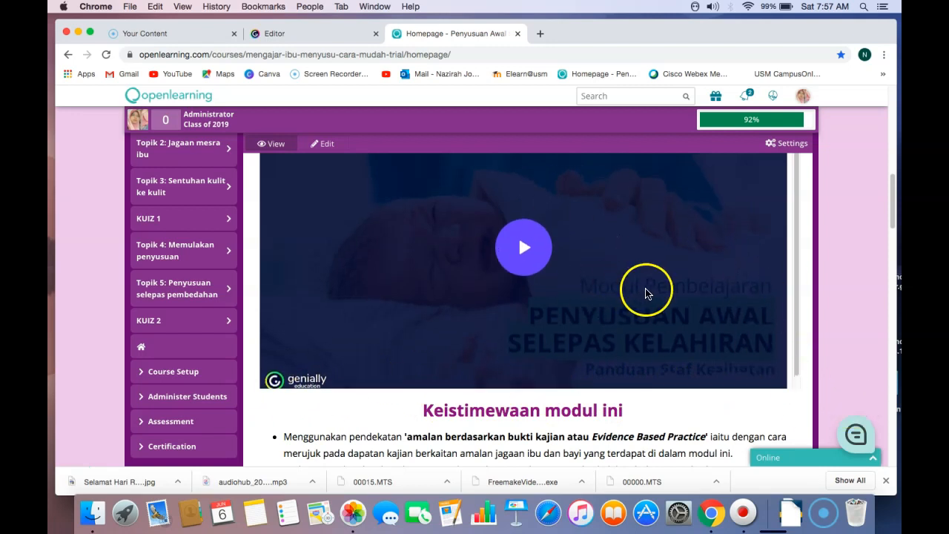
pyautogui.scroll(5, 652, 290)
pyautogui.scroll(-2, 662, 292)
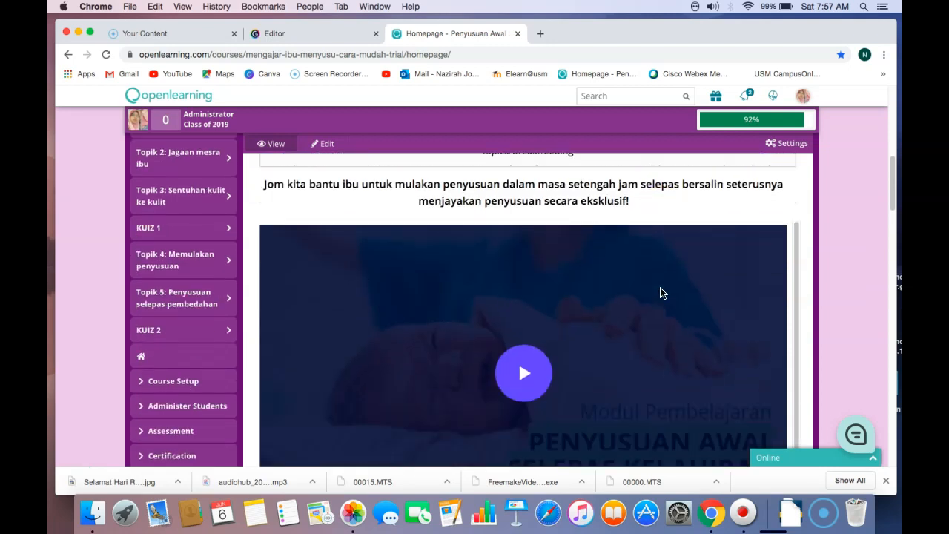
pyautogui.scroll(-1, 662, 293)
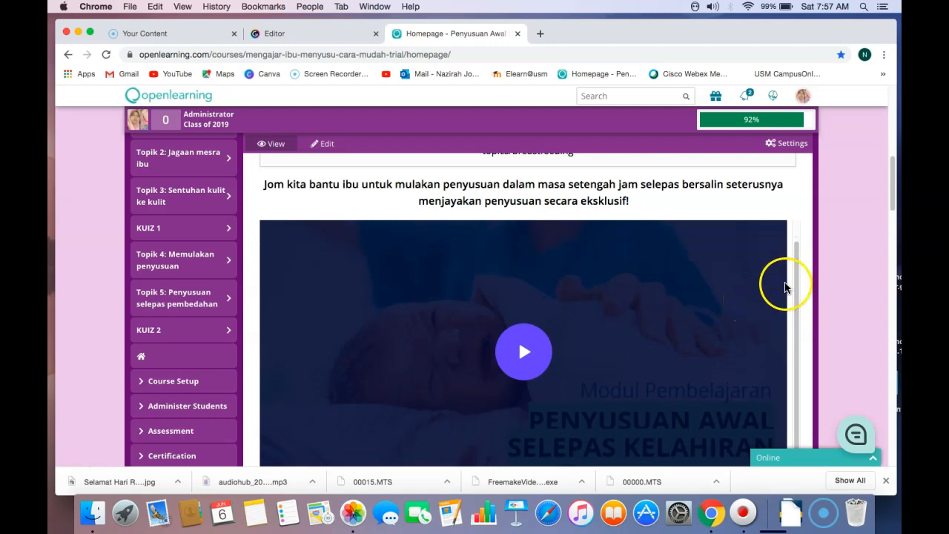
pyautogui.scroll(-3, 800, 265)
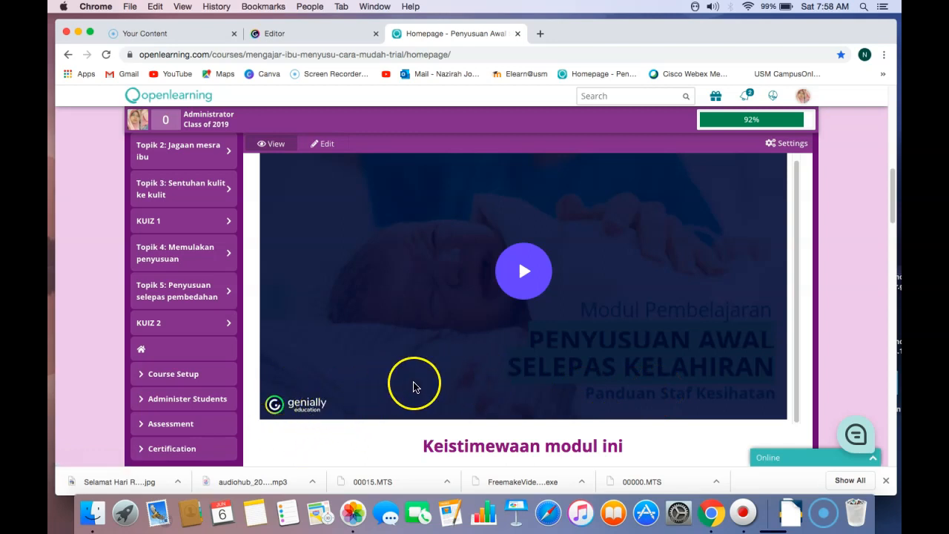
pyautogui.scroll(1, 474, 363)
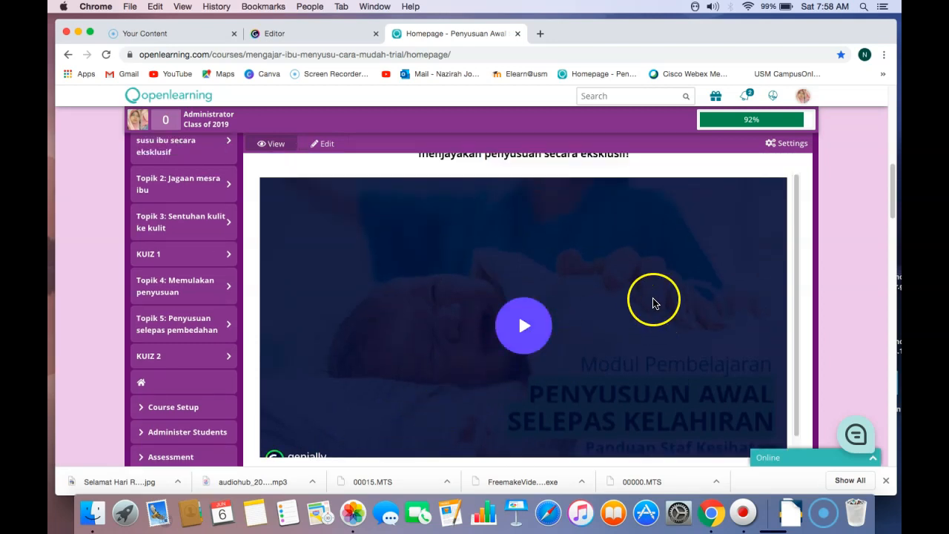
# - Close the embed codes window in the Genially editor and return to the OpenLearning course homepage
pyautogui.click(308, 34)
pyautogui.click(653, 161)
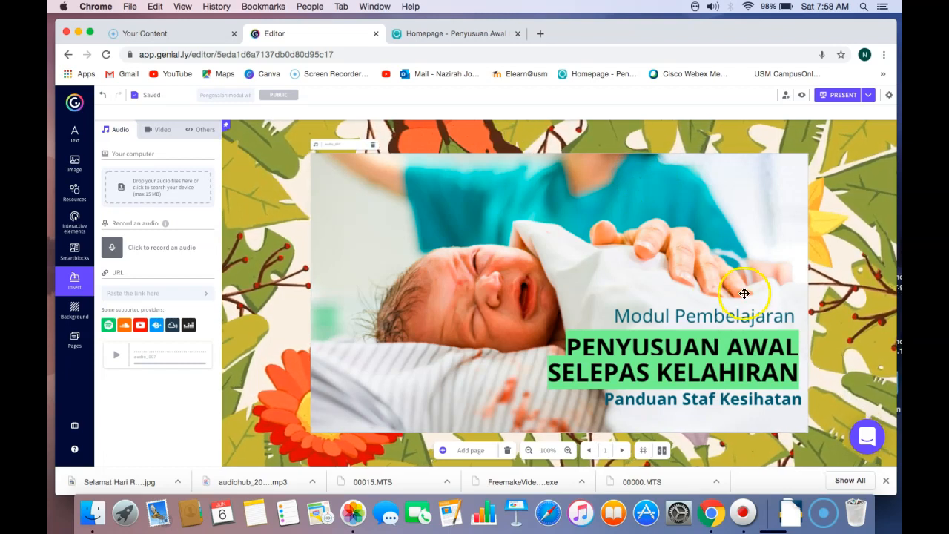
pyautogui.click(452, 40)
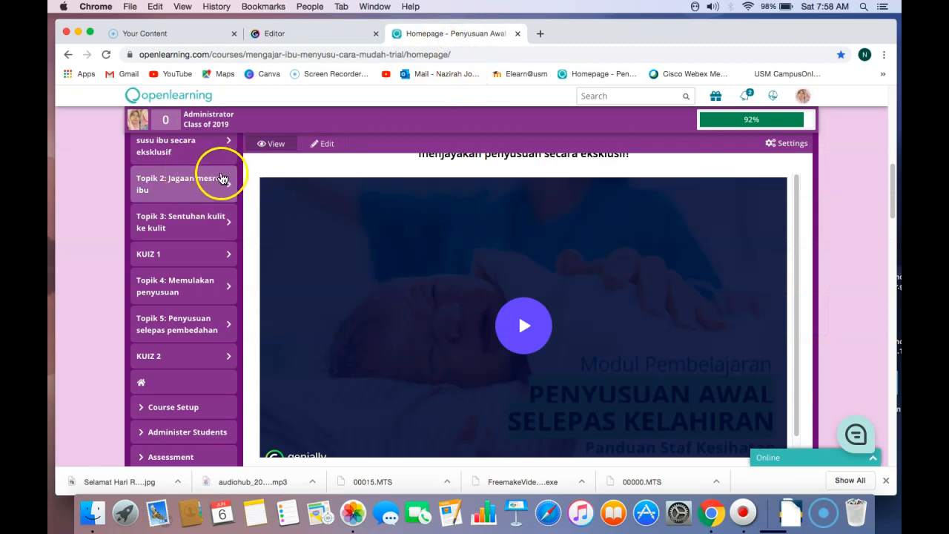
# - Select the course's Home page and review its introduction text and the embedded presentation below it
pyautogui.scroll(3, 224, 179)
pyautogui.click(166, 155)
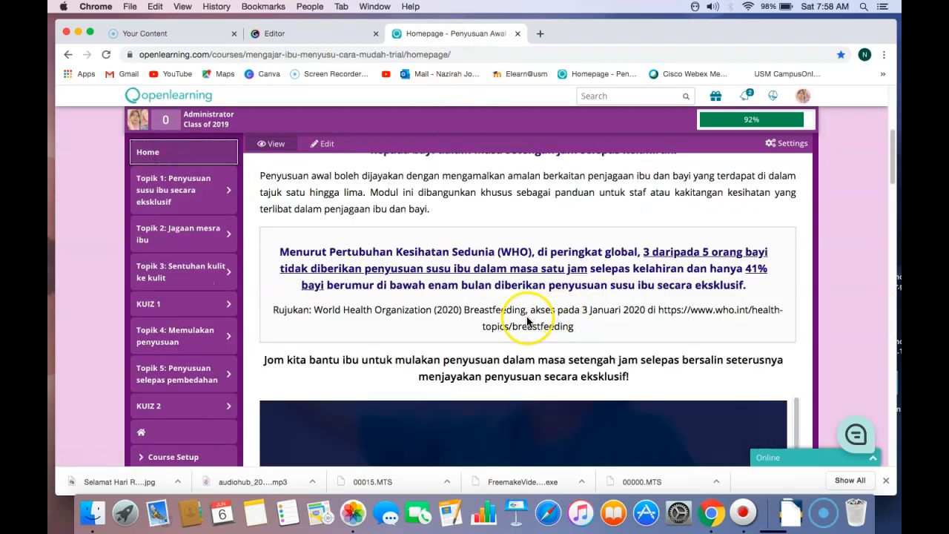
pyautogui.scroll(-3, 561, 319)
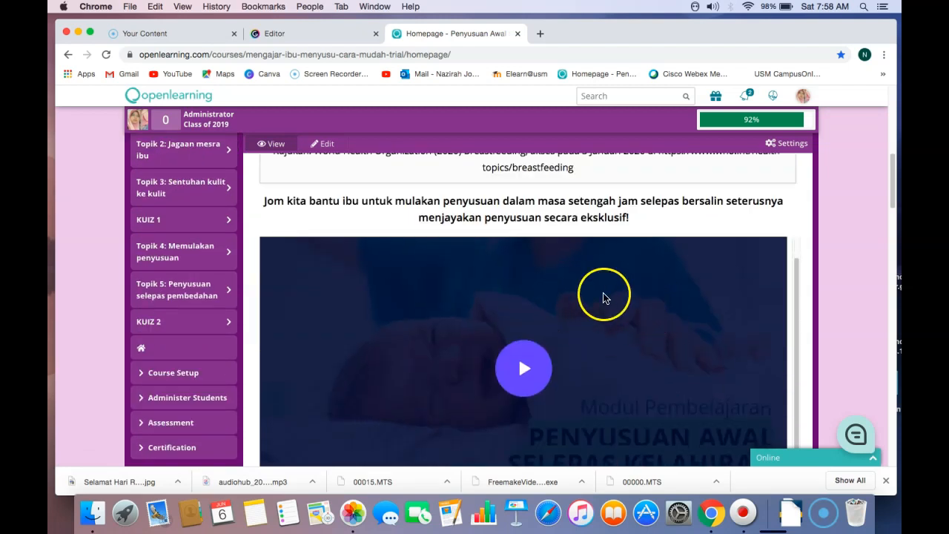
pyautogui.scroll(-2, 749, 294)
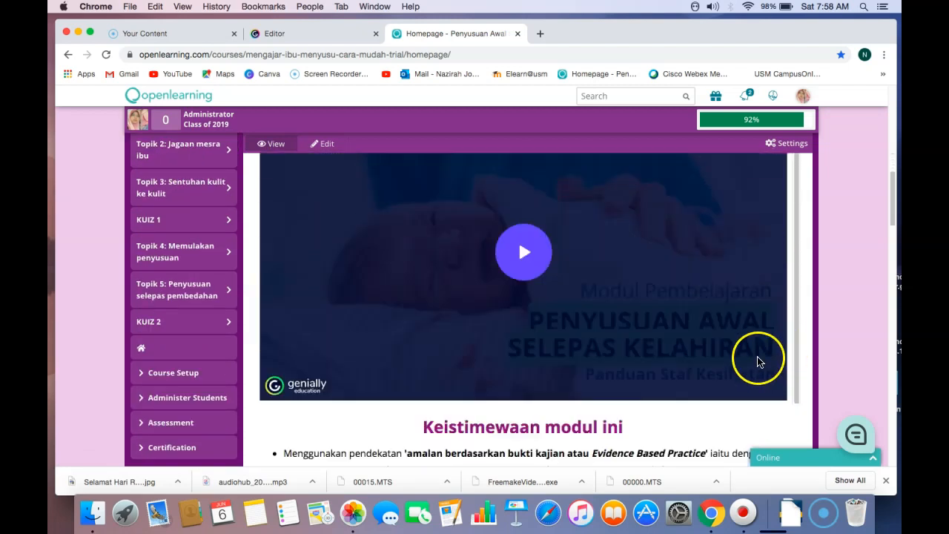
pyautogui.scroll(1, 756, 359)
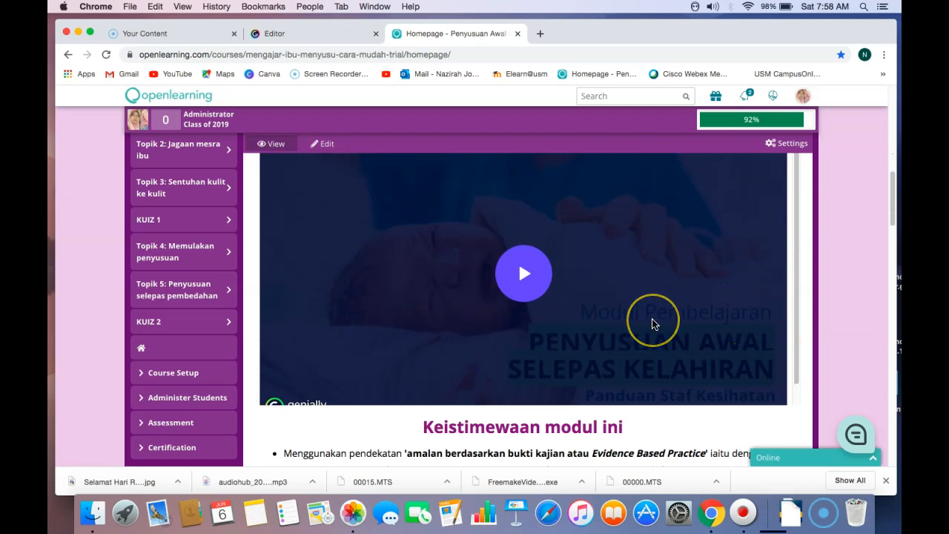